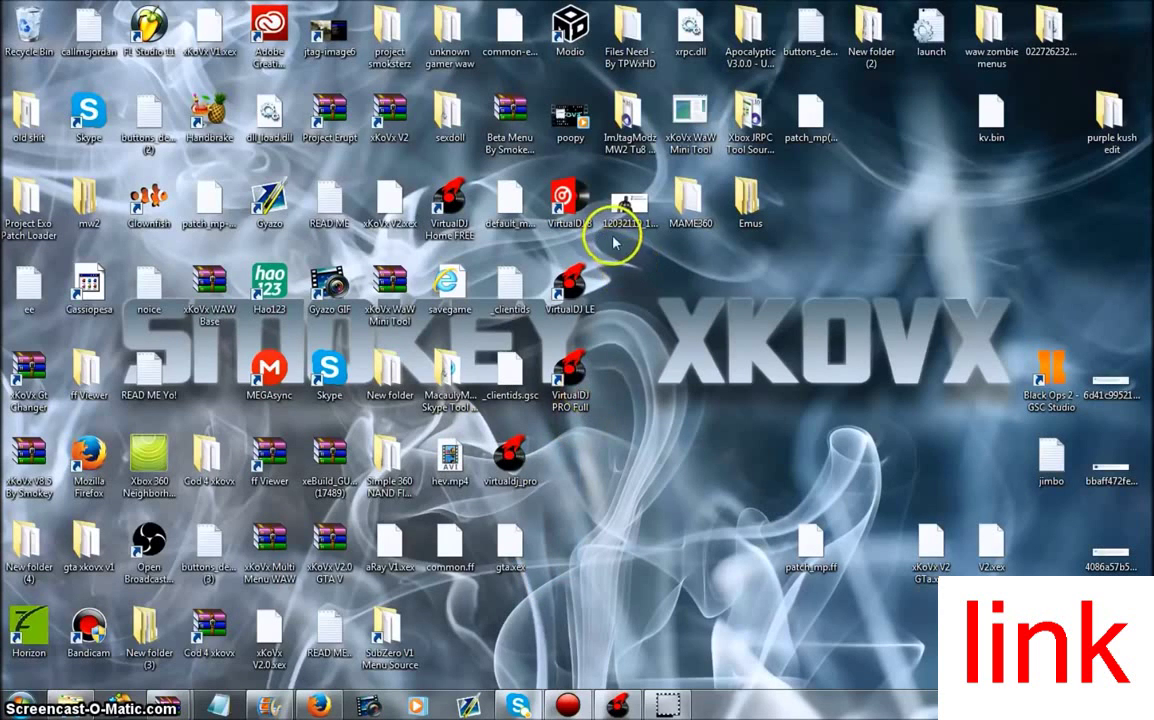
pyautogui.moveTo(606, 243); pyautogui.dragTo(604, 575)
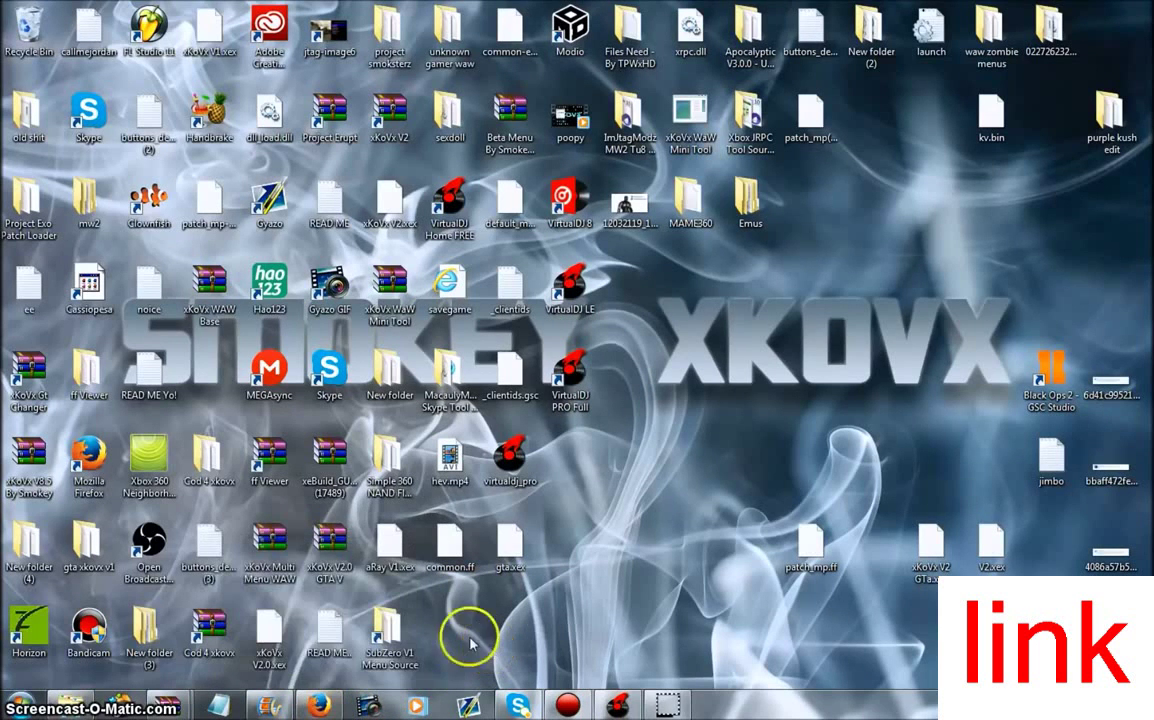
# Switch to Firefox, show the full download history and open the downloaded archive pcsxr_0.62.zip
pyautogui.moveTo(181, 708)
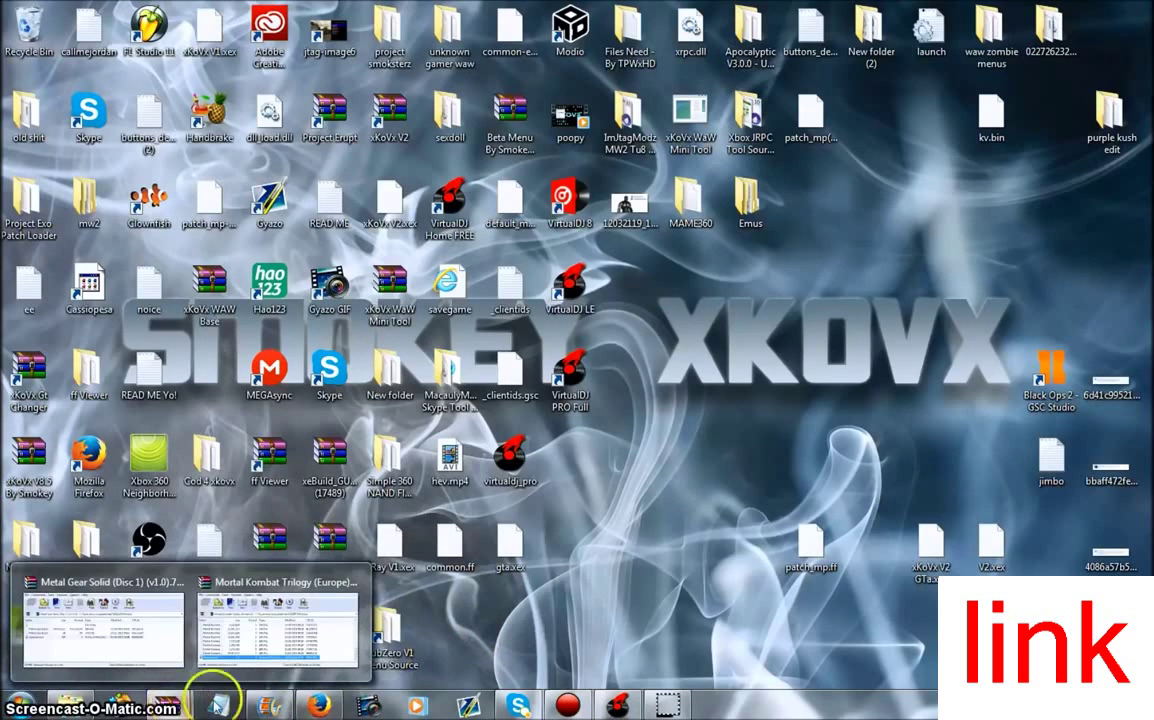
pyautogui.hotkey('alt', 'Tab')
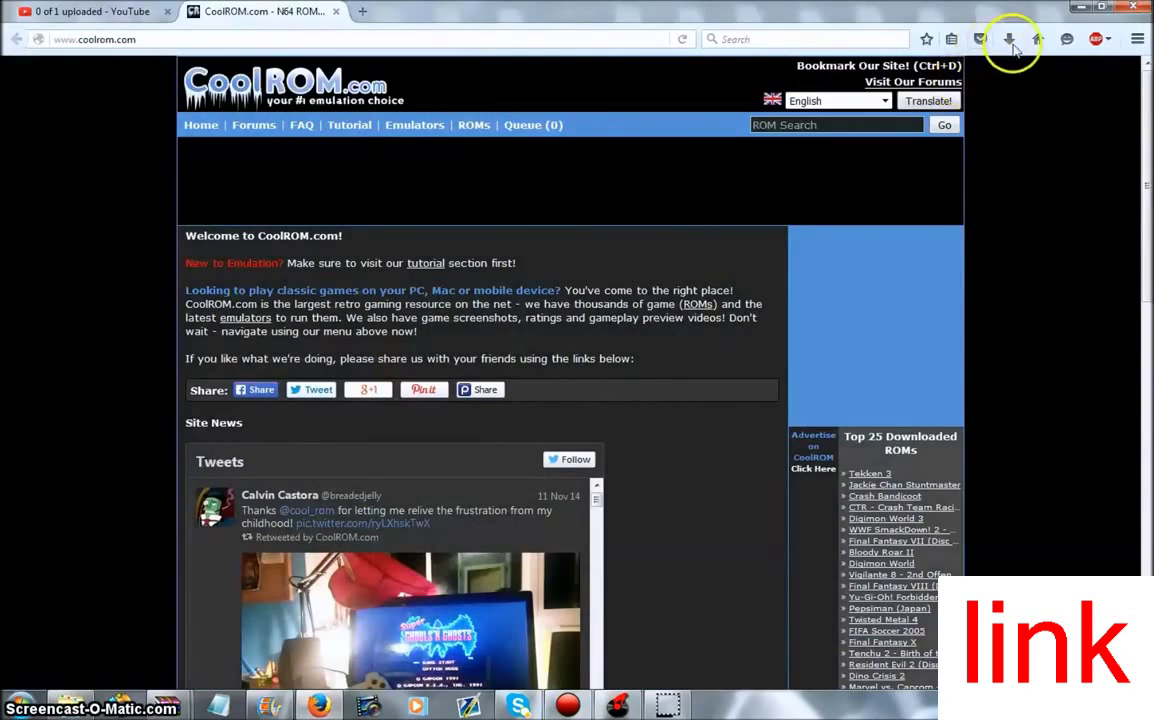
pyautogui.click(1011, 42)
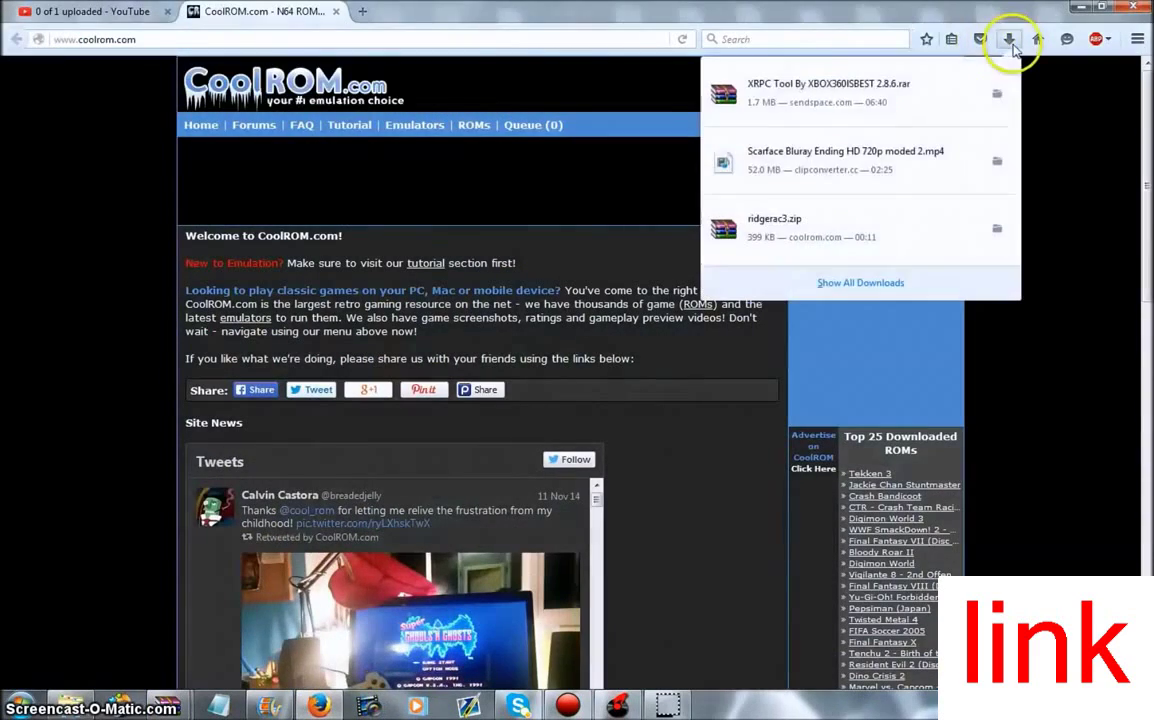
pyautogui.click(862, 283)
pyautogui.scroll(-3, 600, 290)
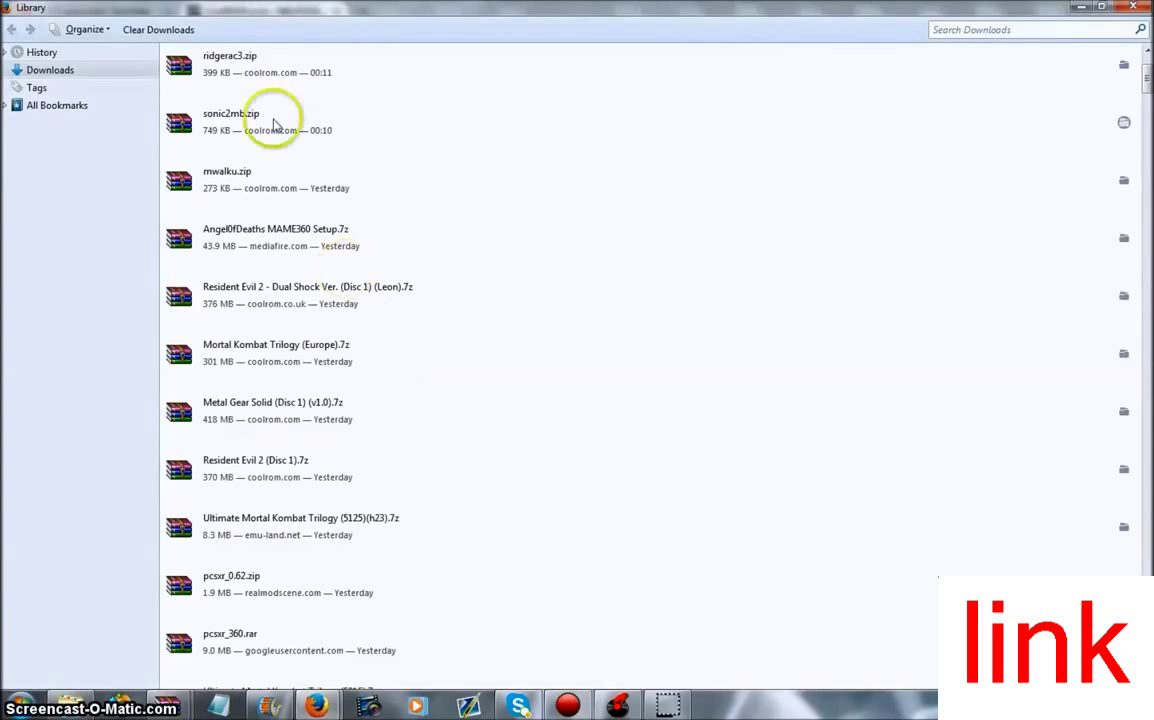
pyautogui.scroll(-2, 232, 558)
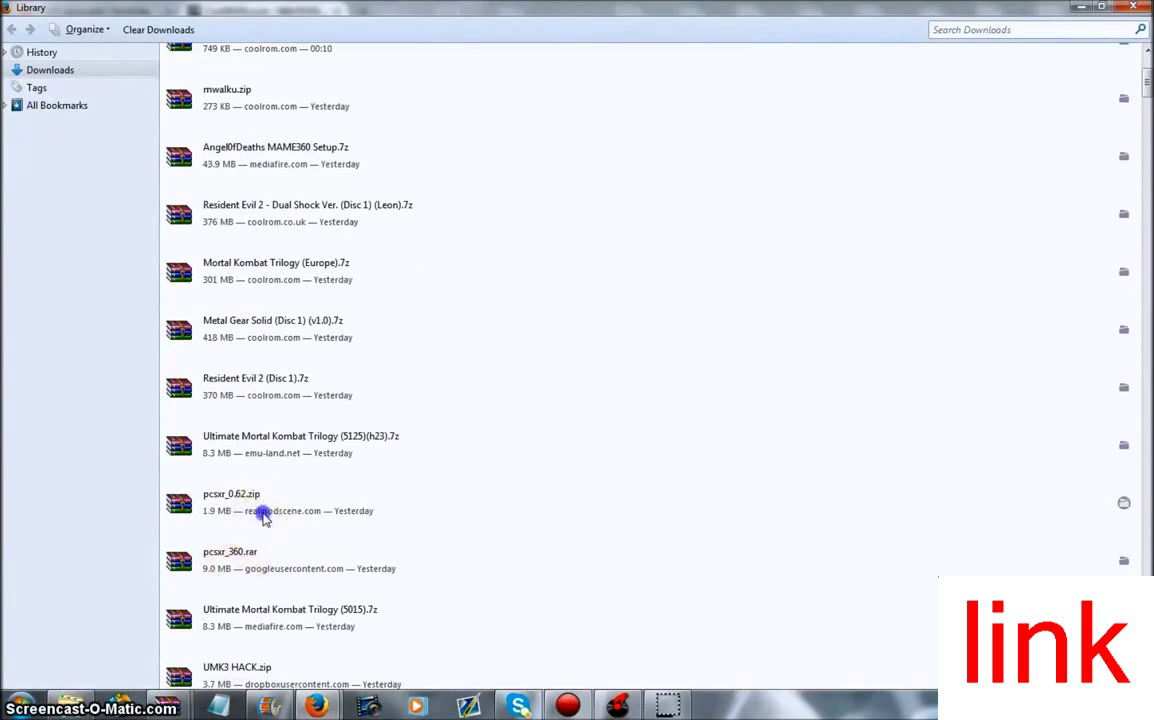
pyautogui.doubleClick(263, 515)
# Minimize the download library and the browser, and move the pcsxr_0.62.zip archive window clear on the desktop
pyautogui.click(1082, 7)
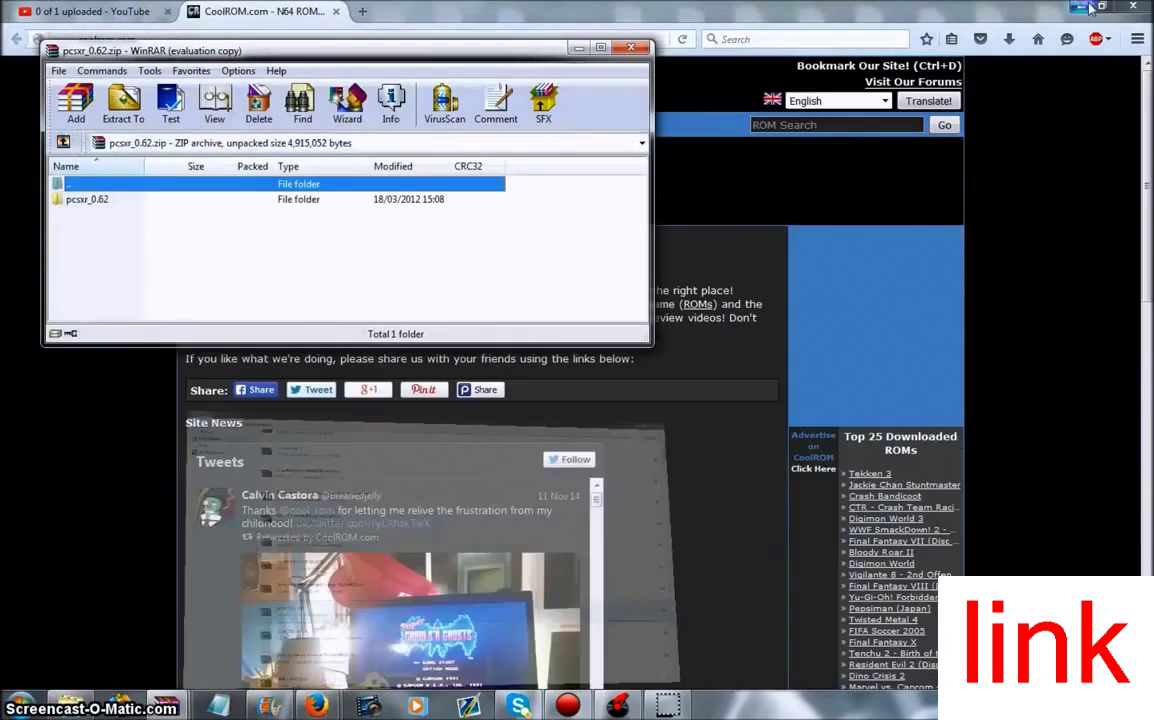
pyautogui.click(440, 113)
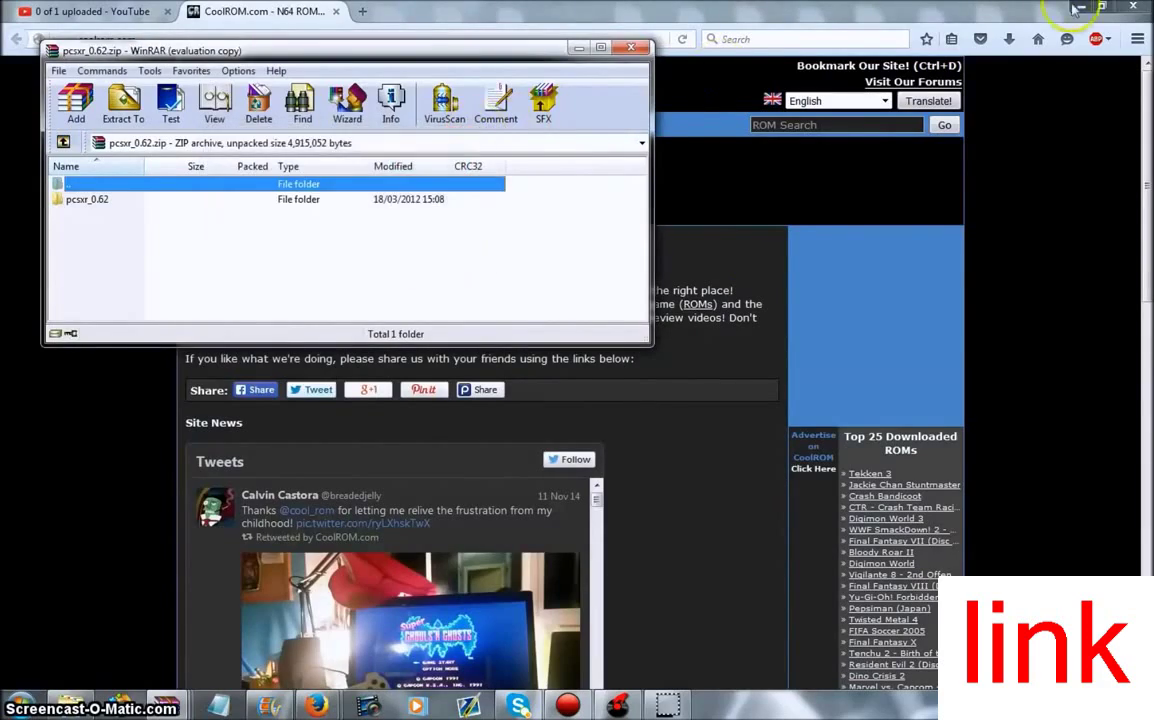
pyautogui.click(1078, 8)
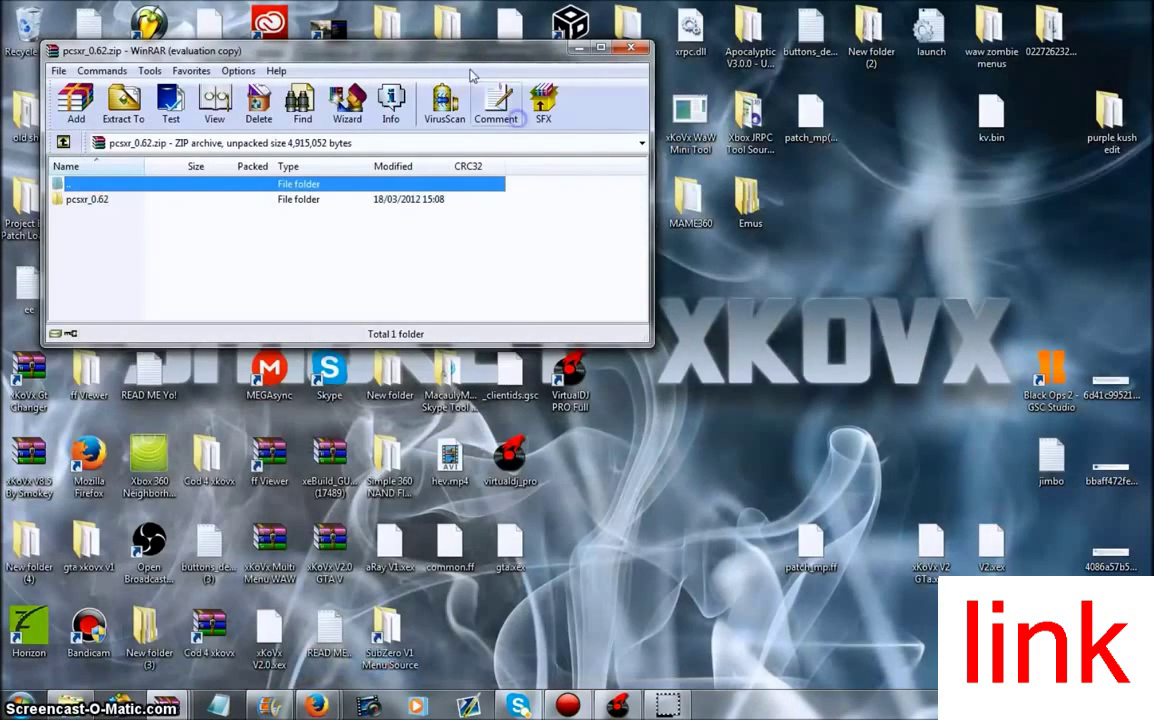
pyautogui.moveTo(443, 66); pyautogui.dragTo(504, 148)
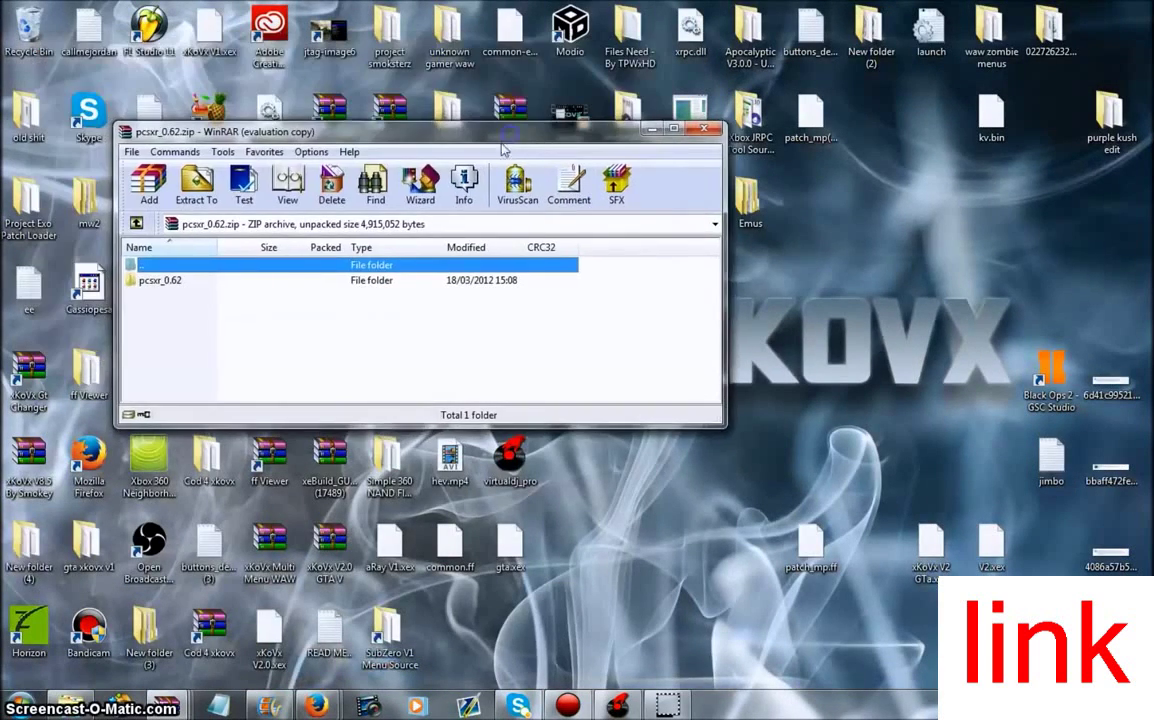
# Open the pcsxr_0.62 folder inside the archive and select pcsxr, states, patch_mp.ff and xenon.elf
pyautogui.doubleClick(290, 282)
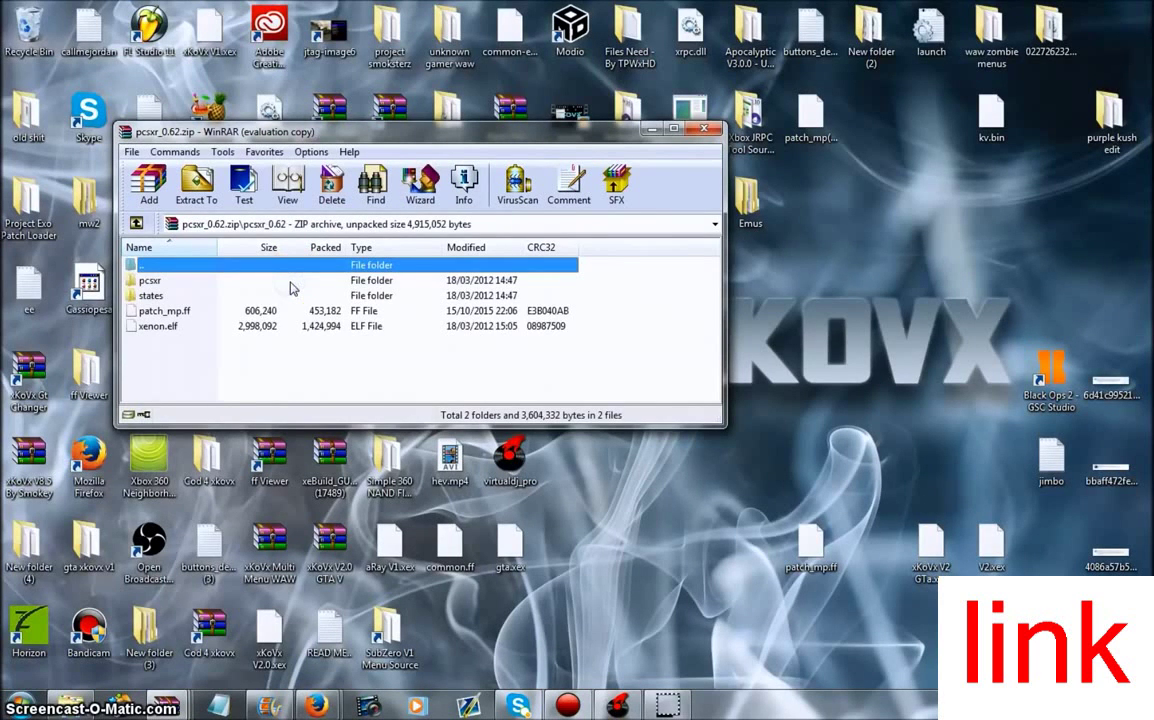
pyautogui.moveTo(296, 374); pyautogui.dragTo(196, 291)
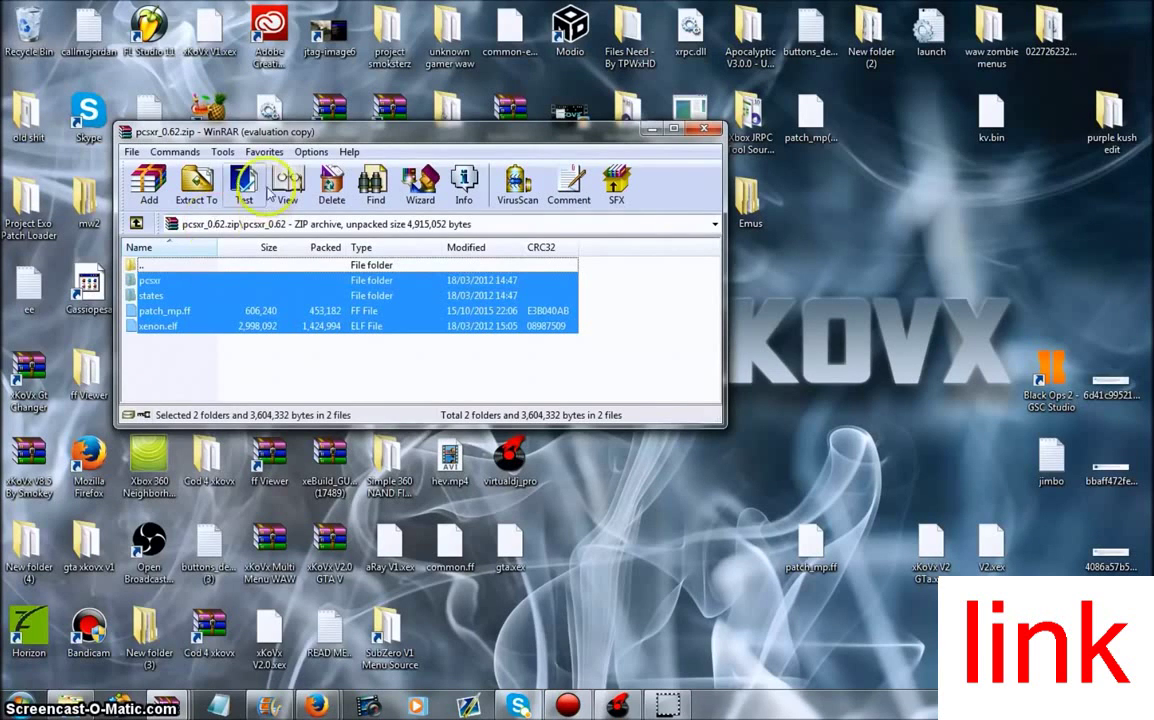
pyautogui.click(185, 325)
pyautogui.click(146, 313)
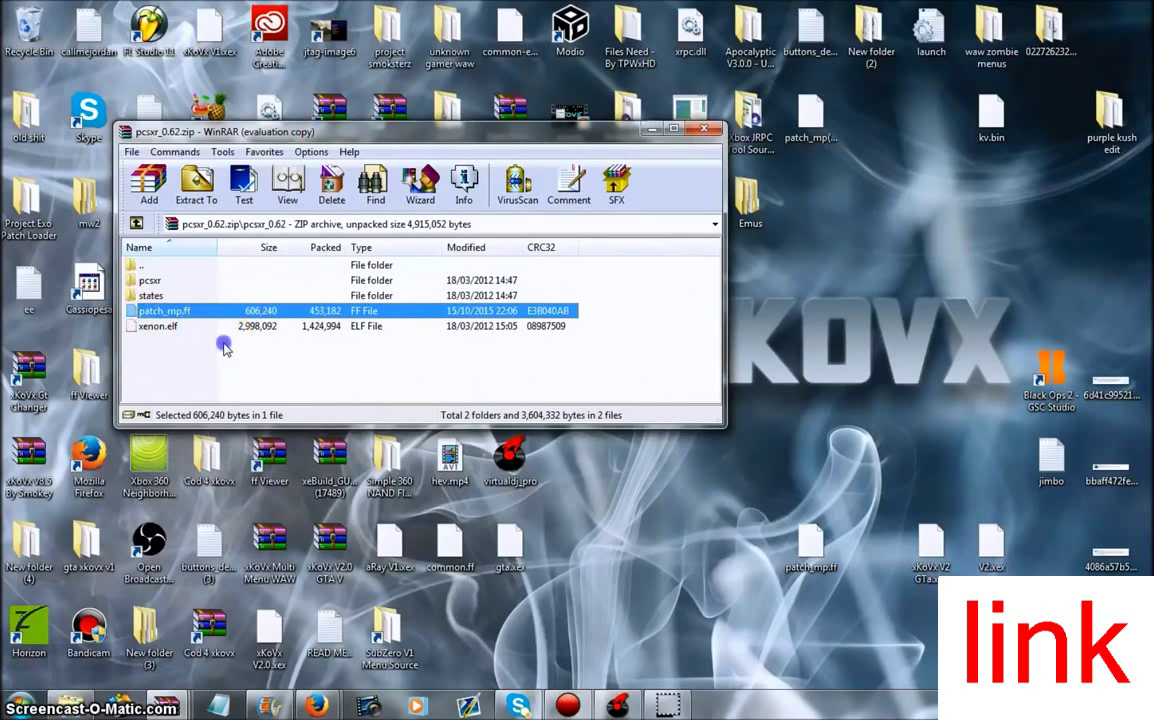
pyautogui.moveTo(224, 342); pyautogui.dragTo(180, 284)
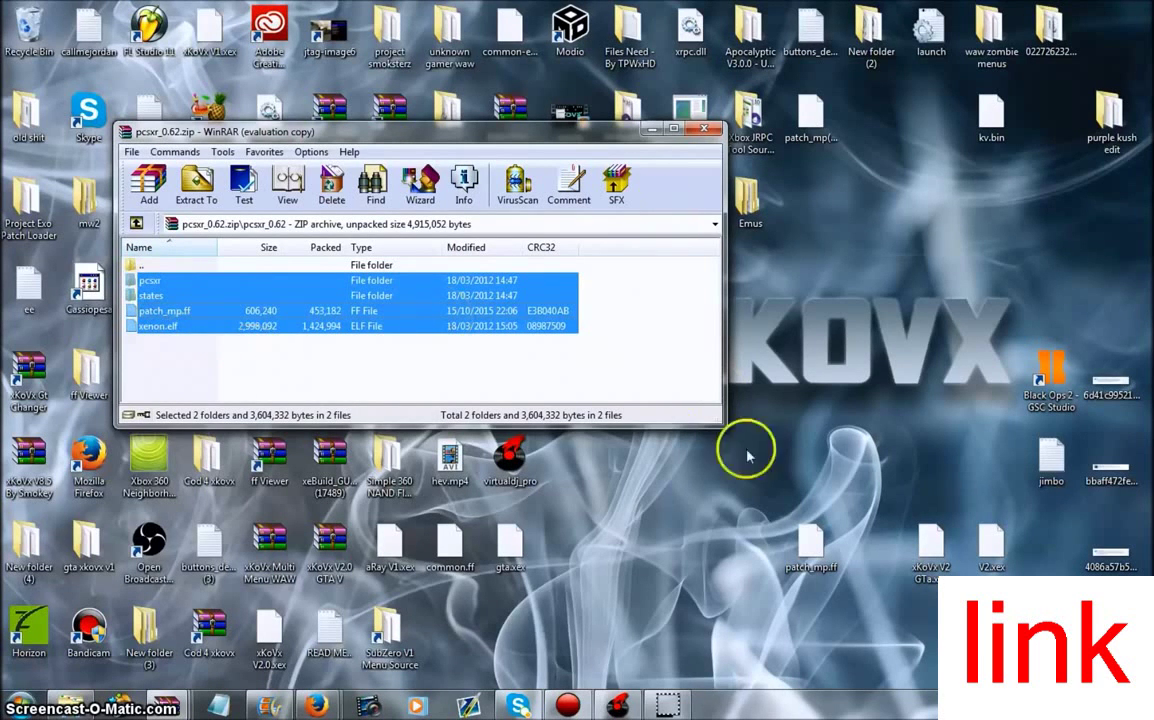
# Minimize the archive and bring up the Removable Disk (E:) folder window, placing it centrally on the desktop
pyautogui.click(650, 130)
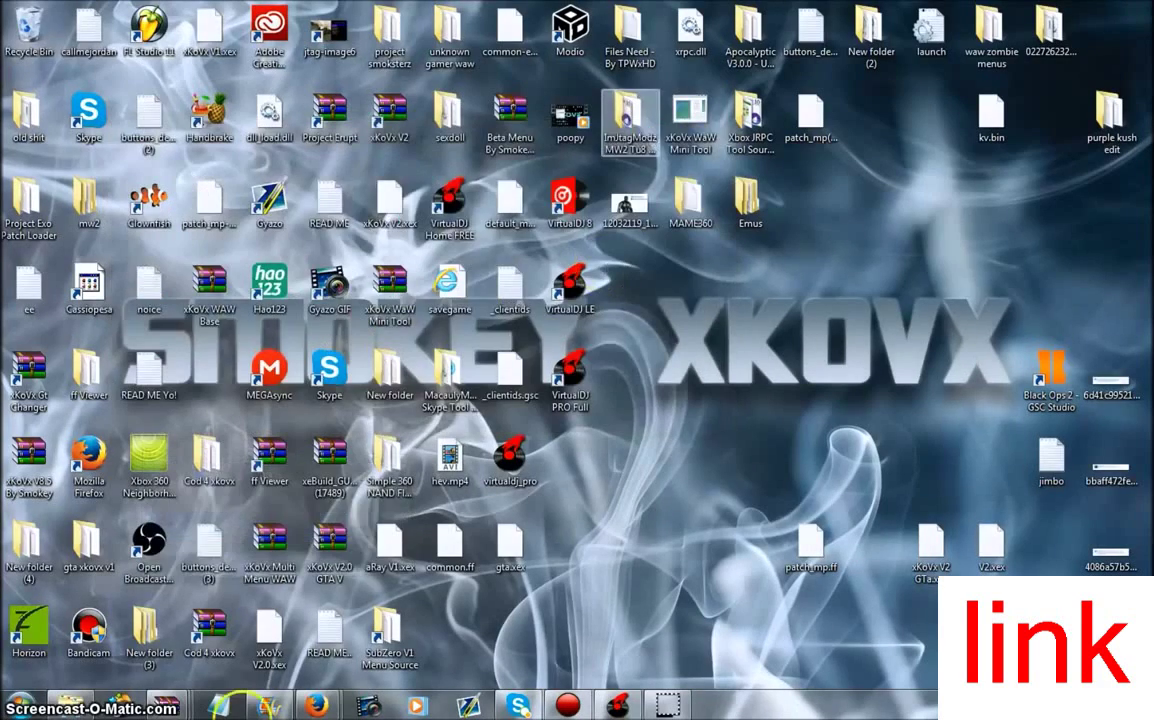
pyautogui.click(62, 702)
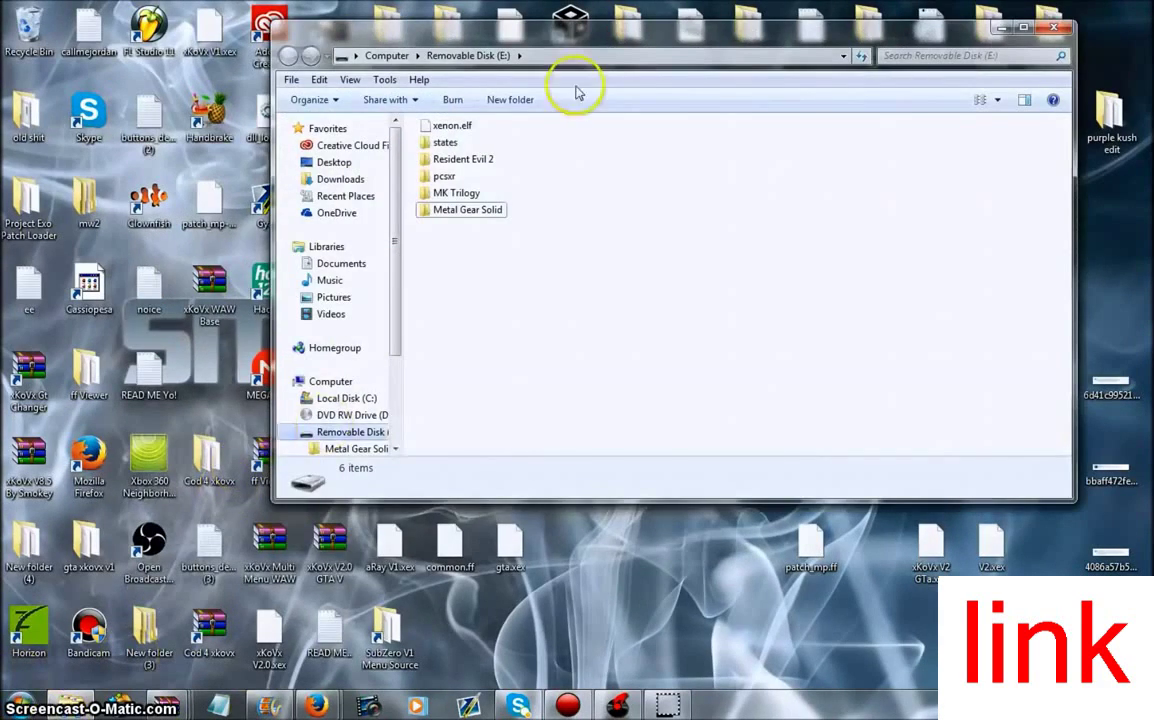
pyautogui.moveTo(569, 36); pyautogui.dragTo(403, 238)
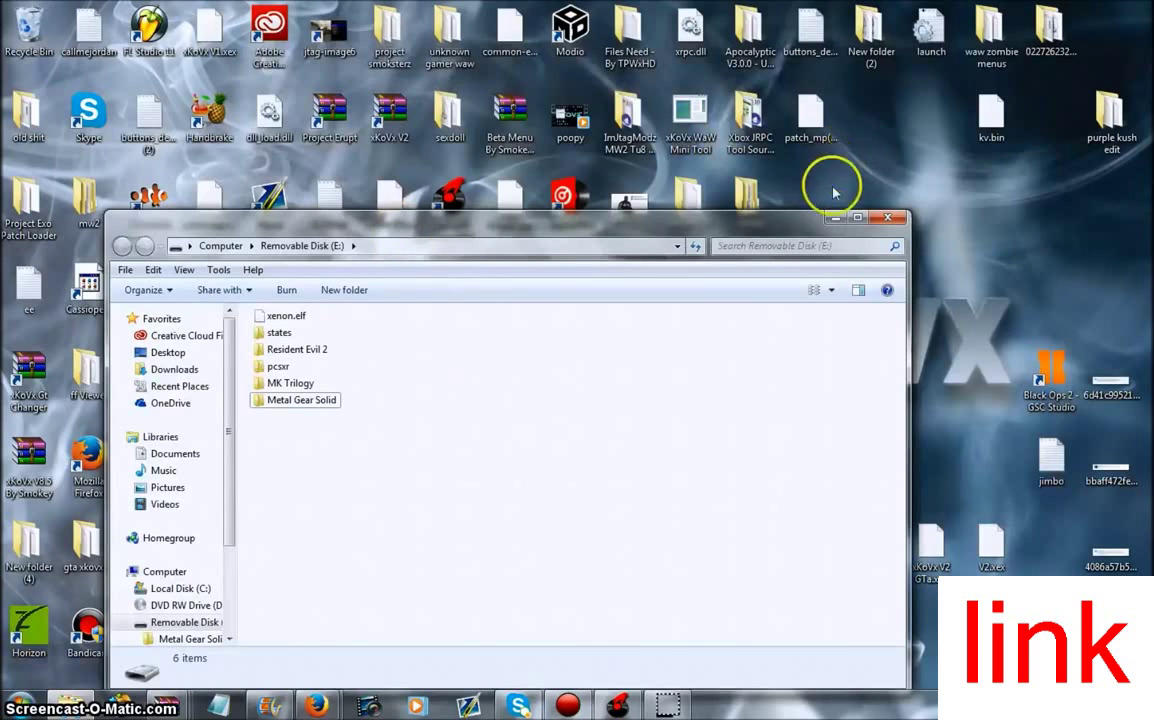
pyautogui.moveTo(791, 227); pyautogui.dragTo(786, 167)
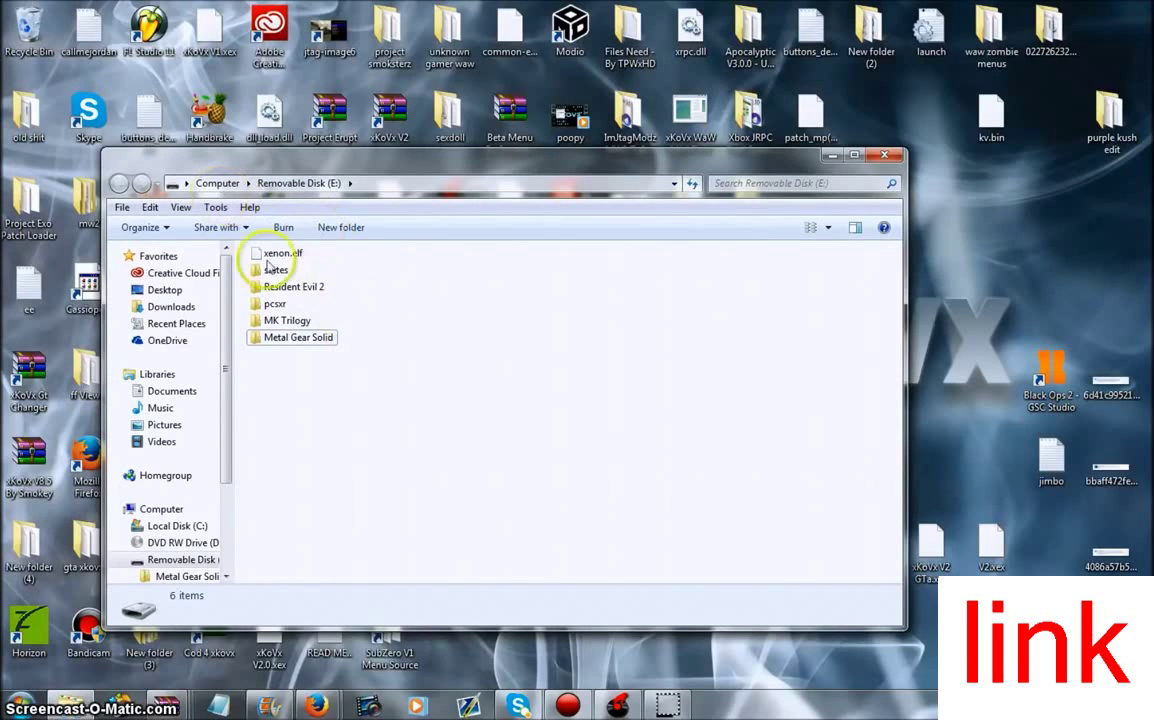
# Examine xenon.elf and the states, pcsxr and game folders in the root of Removable Disk (E:)
pyautogui.click(268, 253)
pyautogui.click(276, 271)
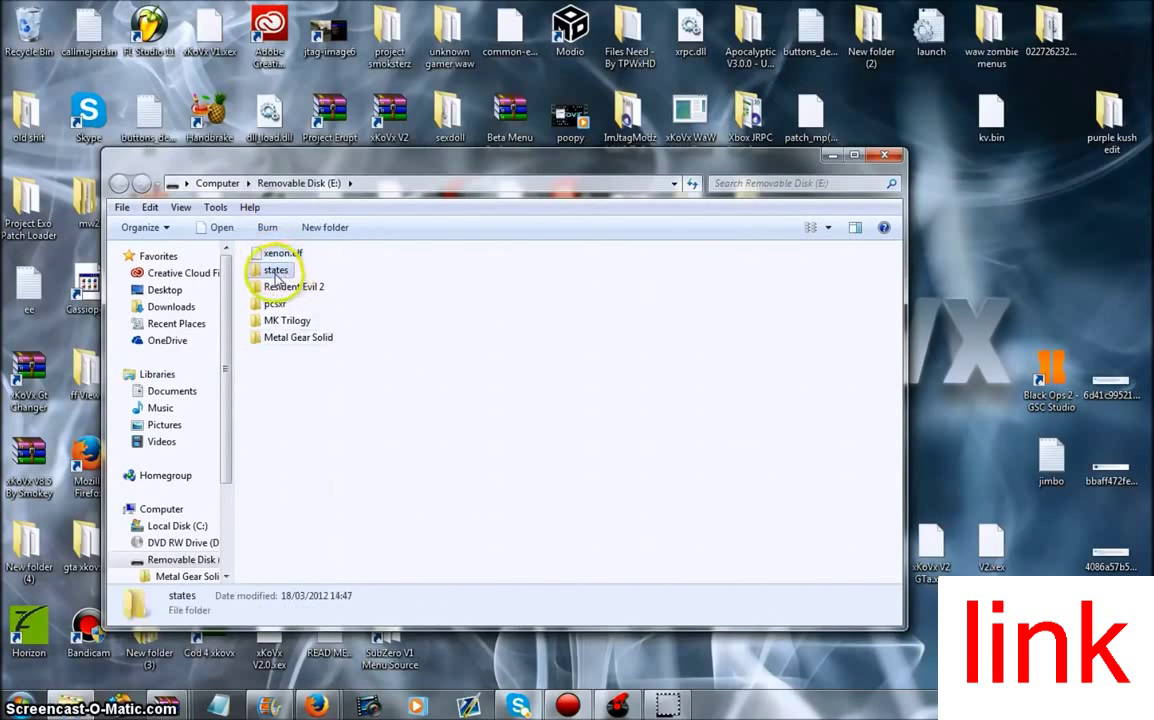
pyautogui.click(276, 304)
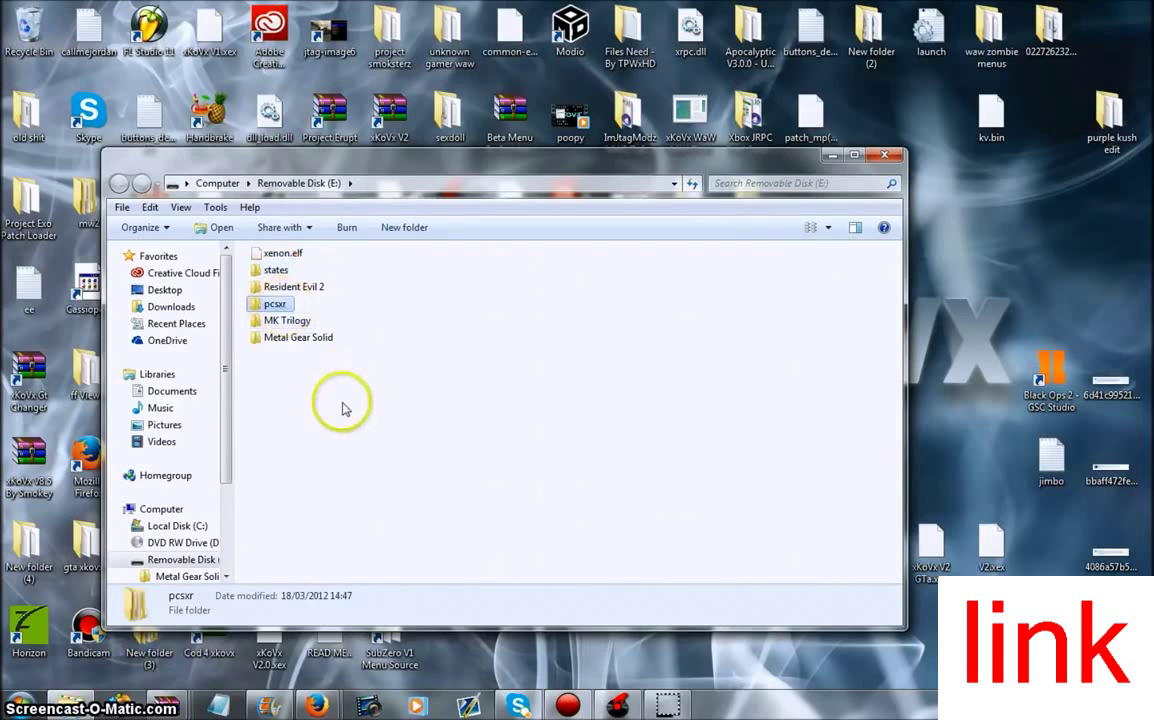
pyautogui.moveTo(343, 408); pyautogui.dragTo(305, 322)
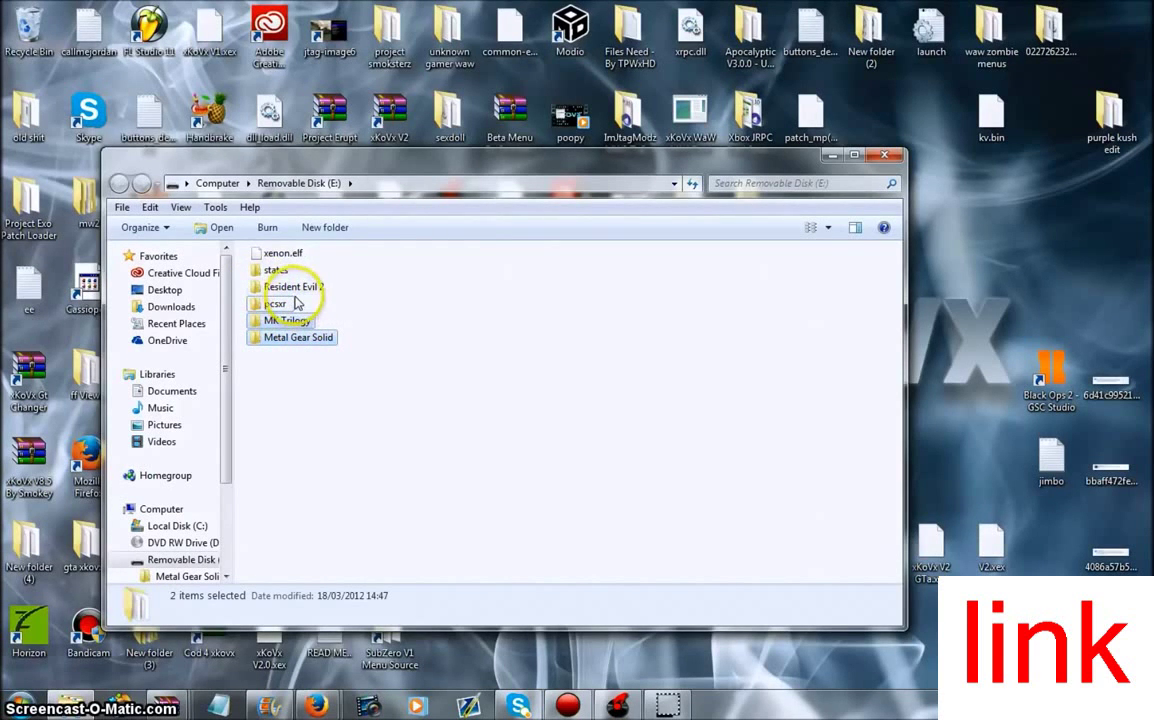
pyautogui.click(330, 410)
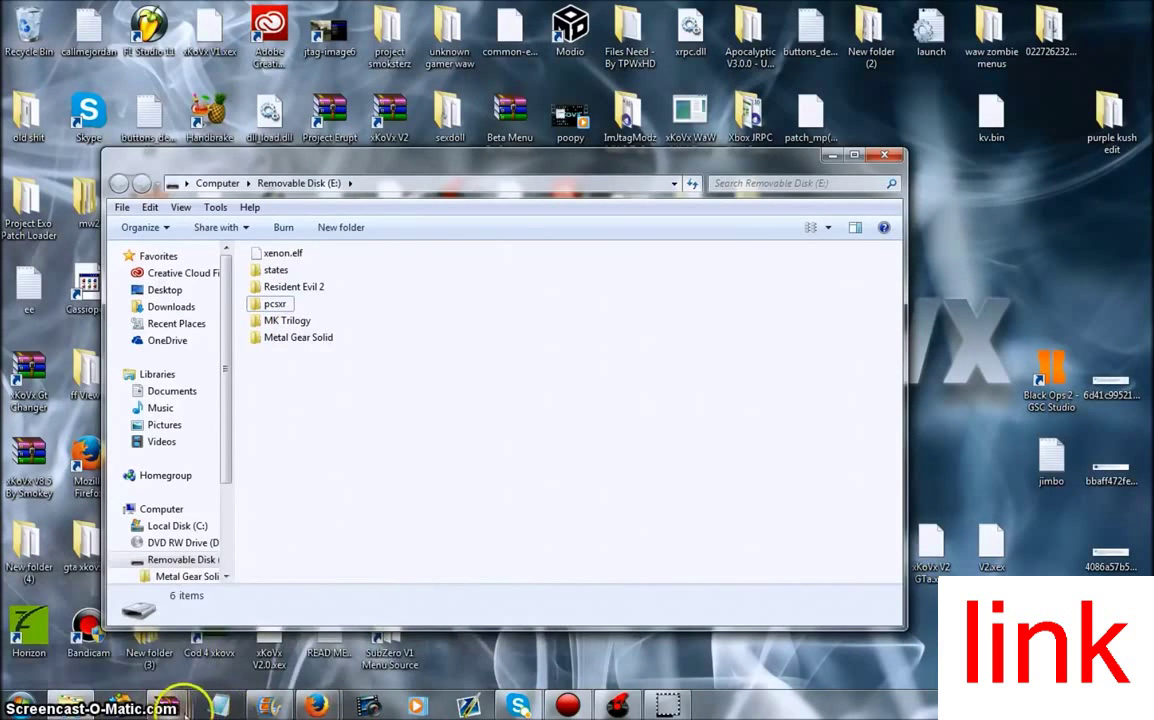
# Look through the list of ROM systems on CoolROM.com in Firefox, then return to the removable disk's folder window
pyautogui.click(284, 628)
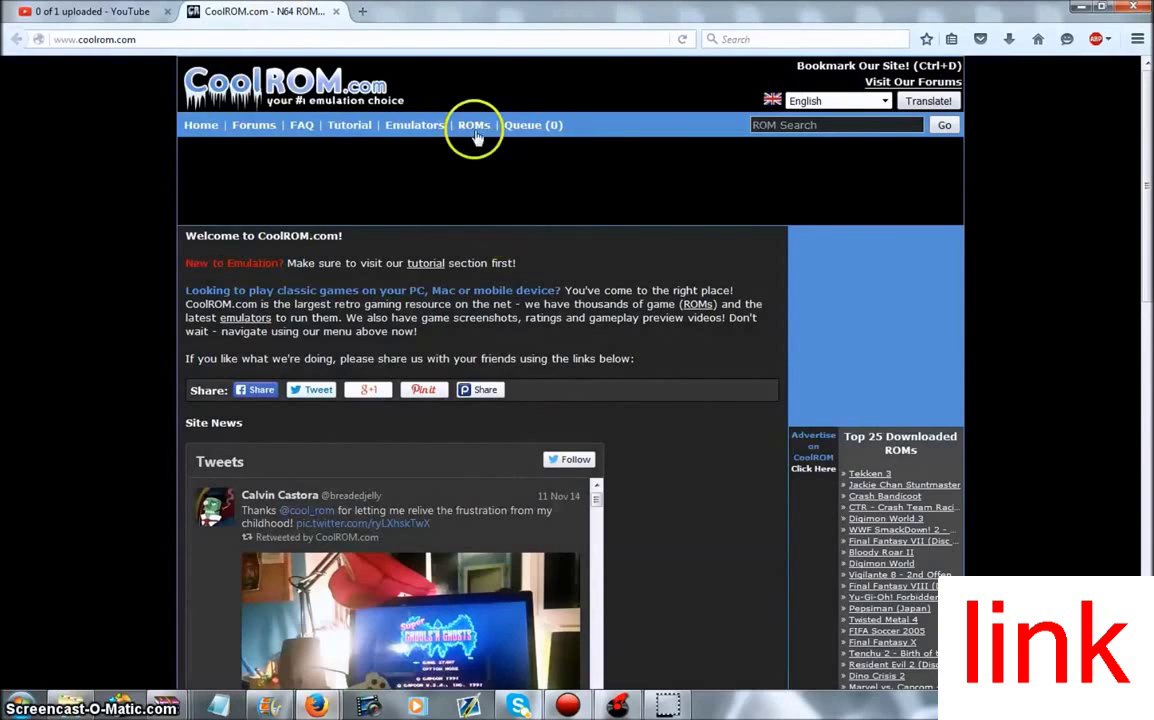
pyautogui.moveTo(477, 136)
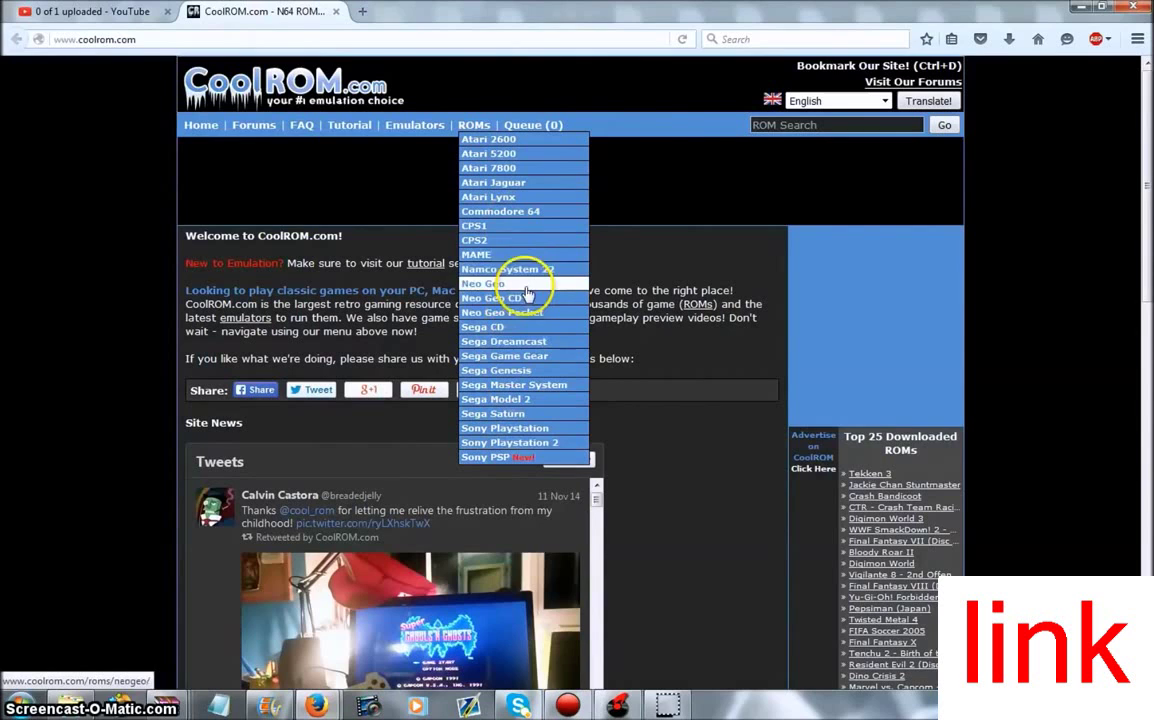
pyautogui.click(476, 255)
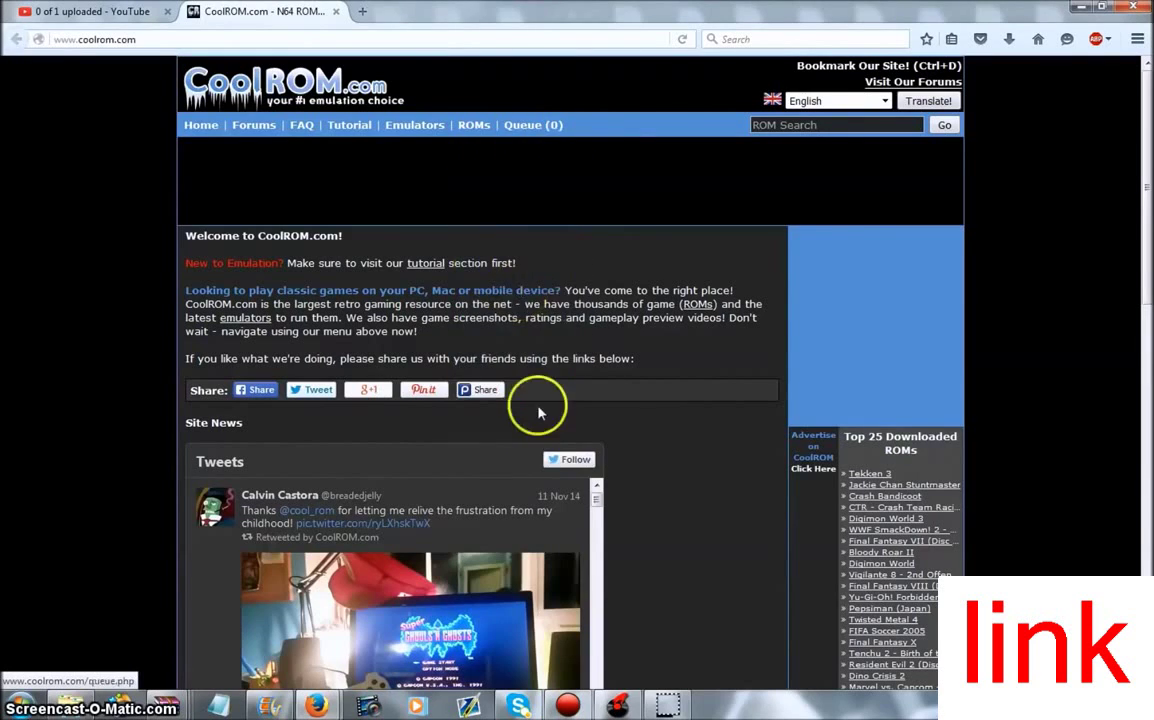
pyautogui.click(1077, 12)
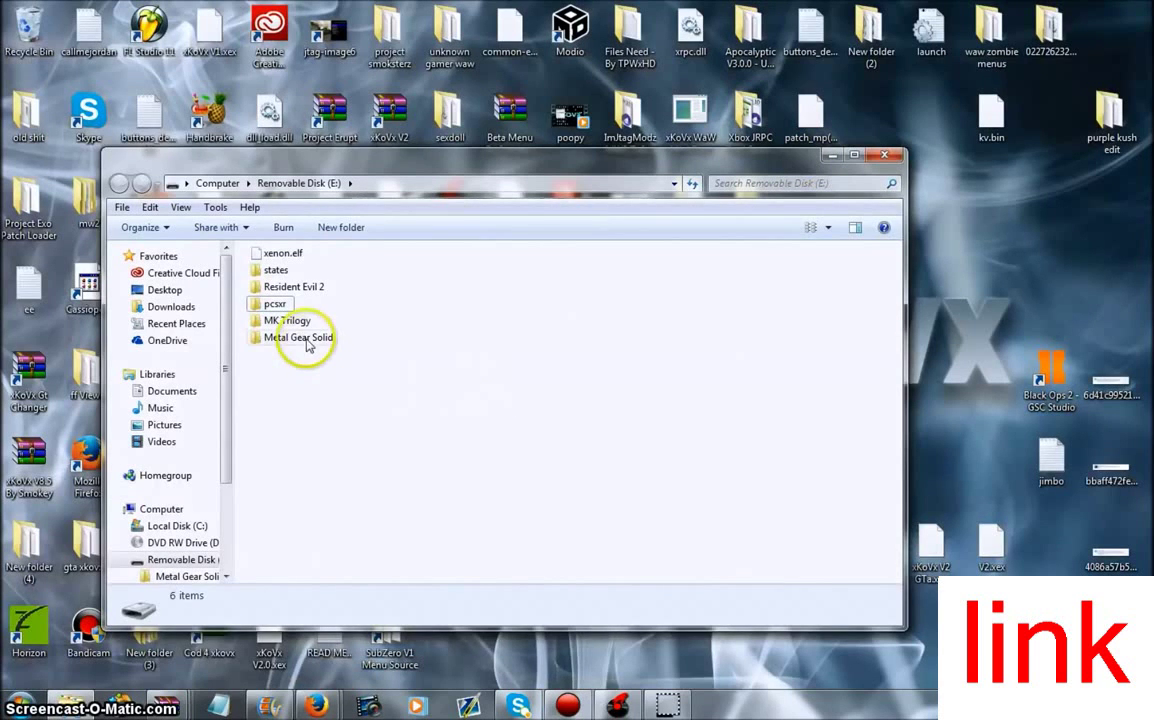
# Maximize the Mortal Kombat Trilogy (Europe).7z archive window, select its BIN files except the first, and minimize the window
pyautogui.moveTo(167, 700)
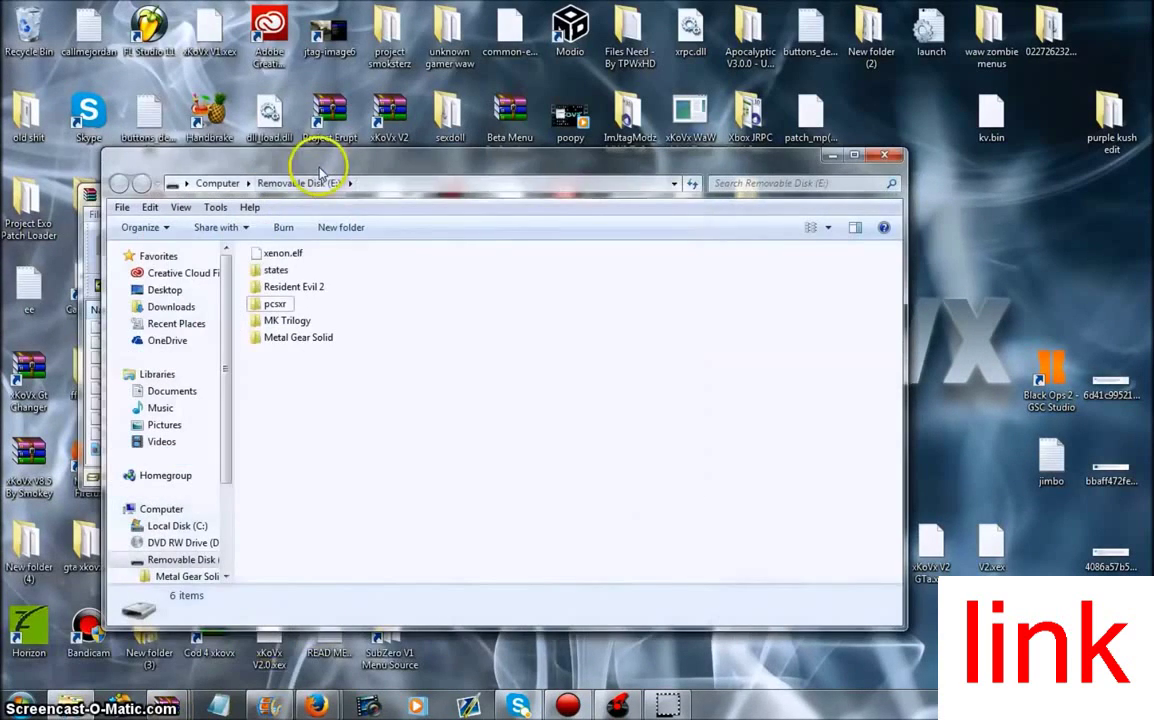
pyautogui.click(88, 255)
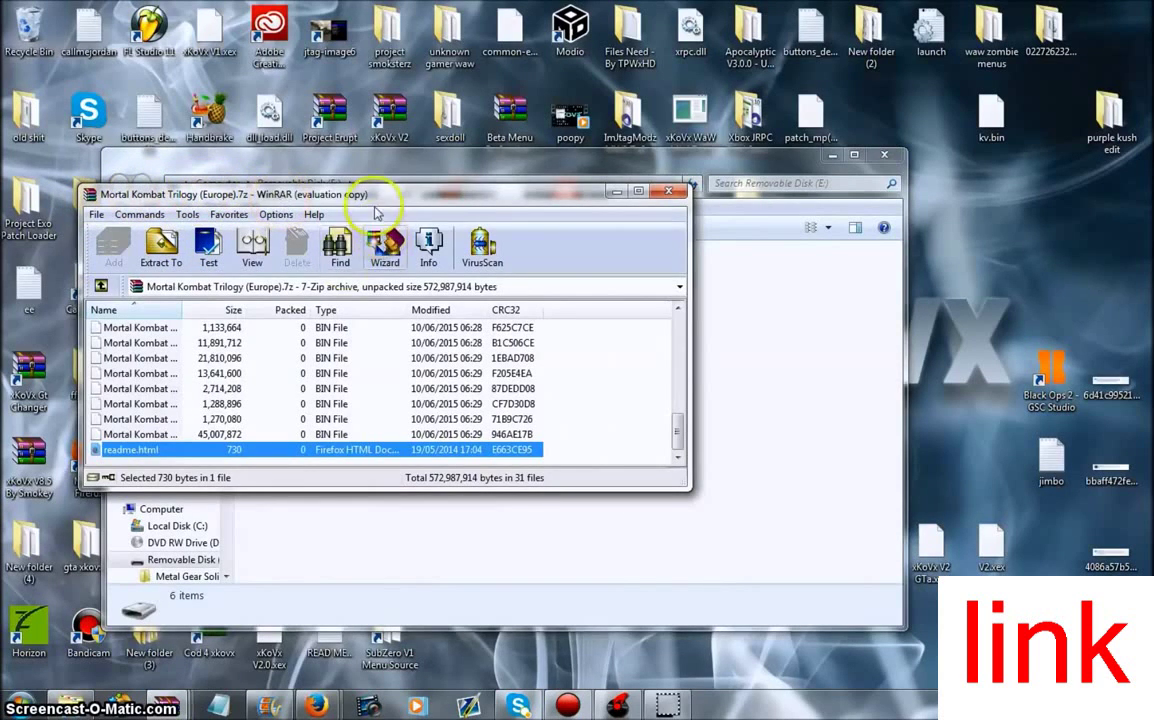
pyautogui.moveTo(376, 196); pyautogui.dragTo(471, 132)
pyautogui.doubleClick(478, 133)
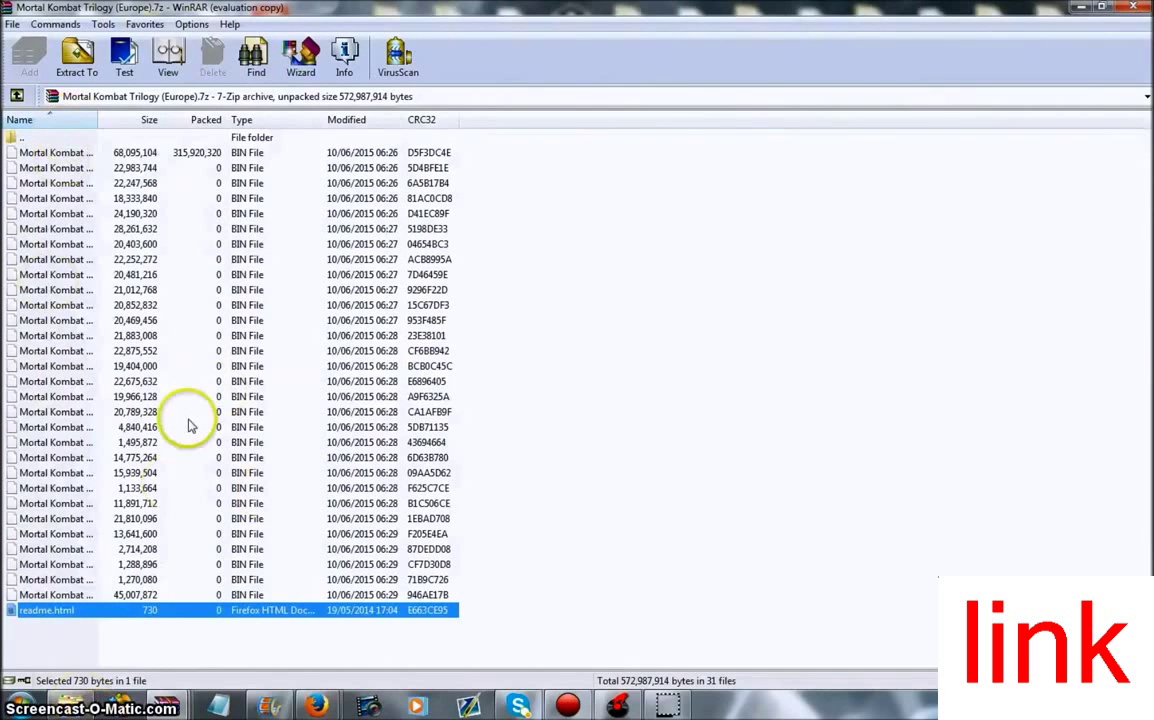
pyautogui.moveTo(532, 598); pyautogui.dragTo(80, 160)
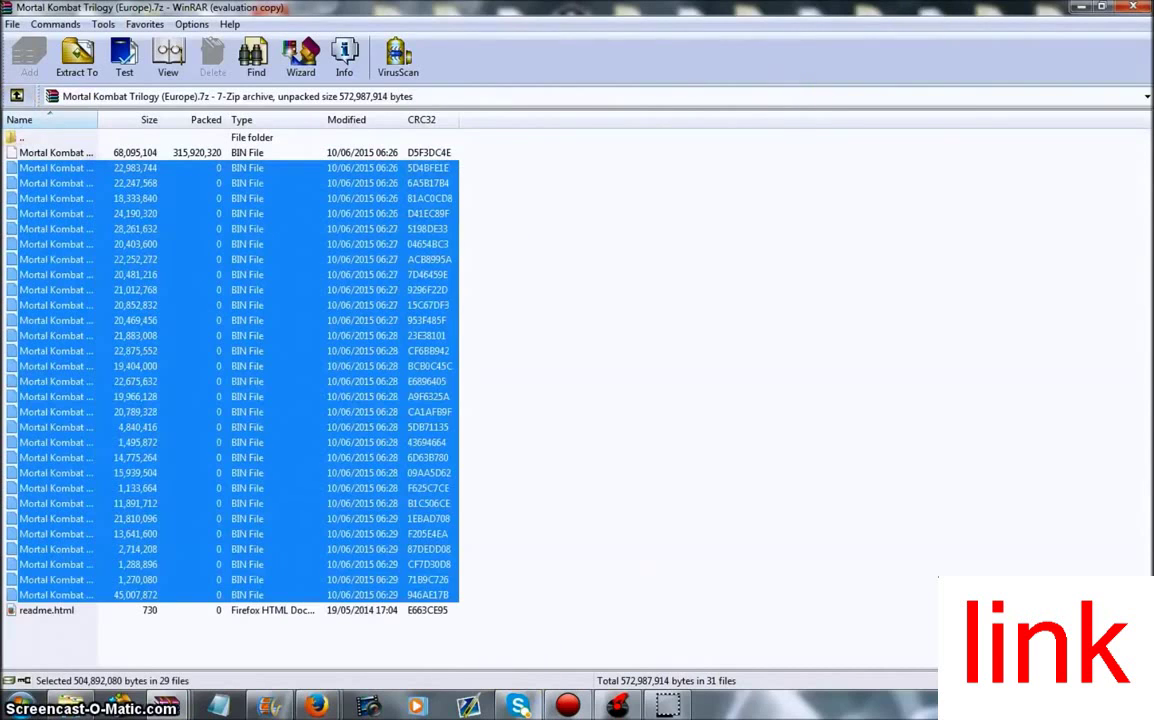
pyautogui.click(1076, 8)
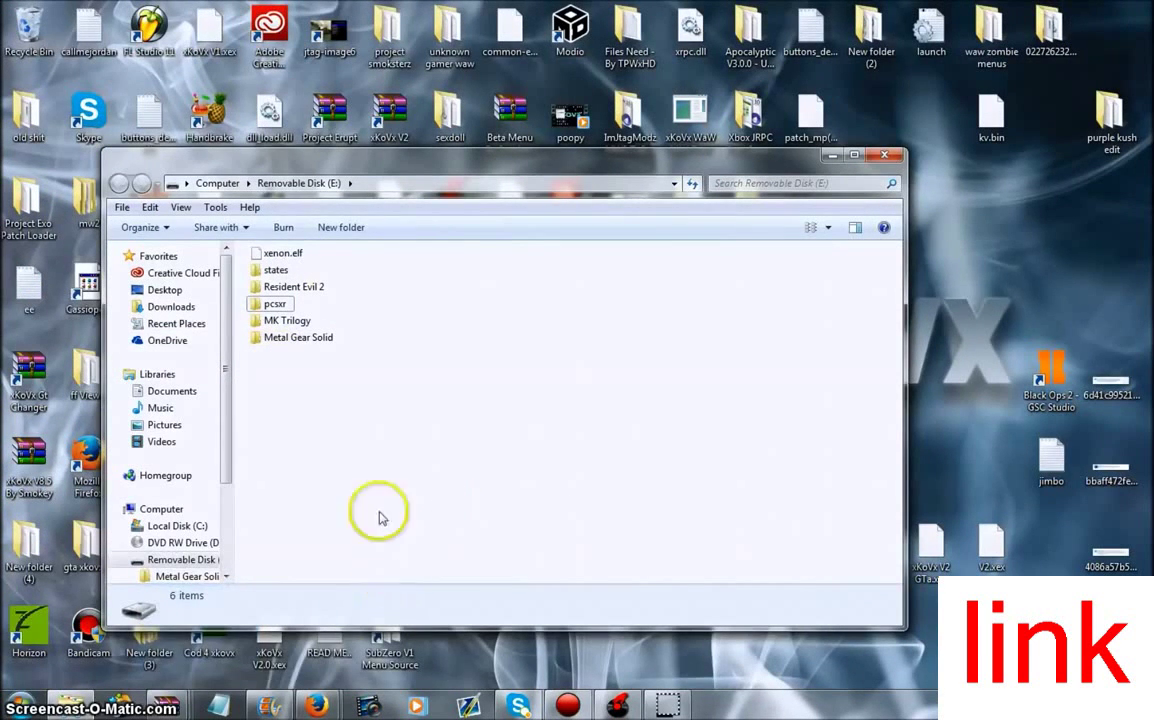
# Bring back the Mortal Kombat Trilogy archive, clear its file selection and return to the removable disk's folder window
pyautogui.moveTo(168, 705)
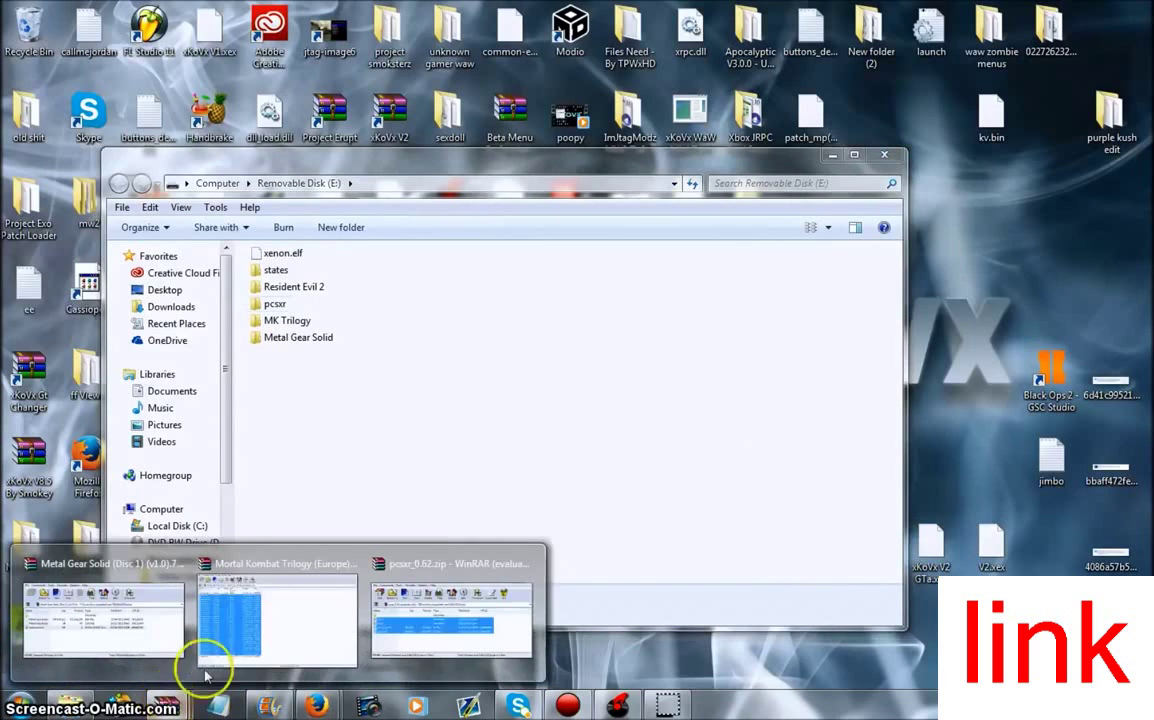
pyautogui.click(291, 607)
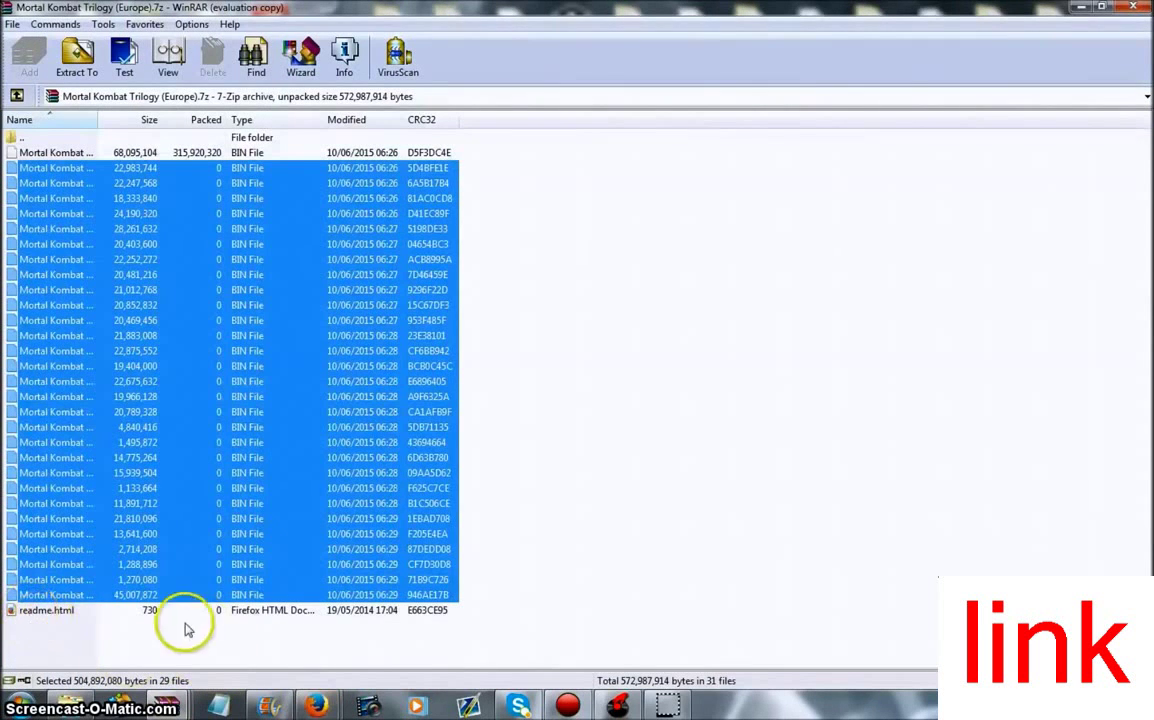
pyautogui.click(122, 636)
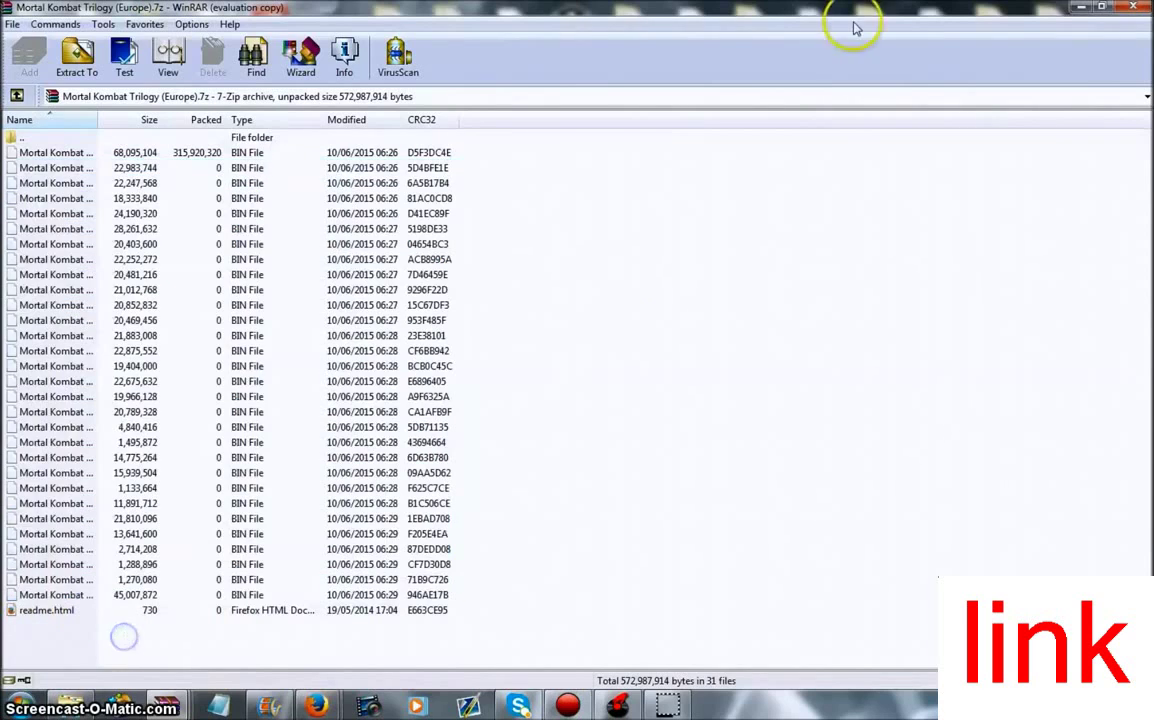
pyautogui.click(1079, 10)
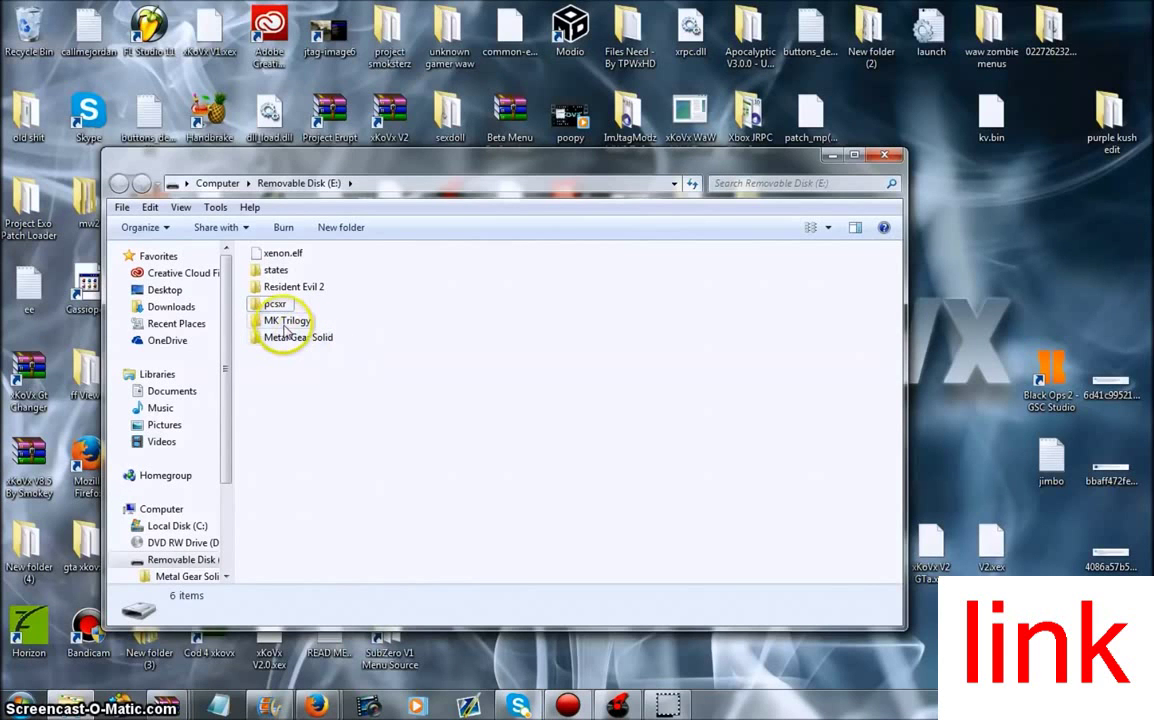
# Open the MK Trilogy folder on the removable disk, look through its BIN files and return to the drive's root
pyautogui.click(300, 287)
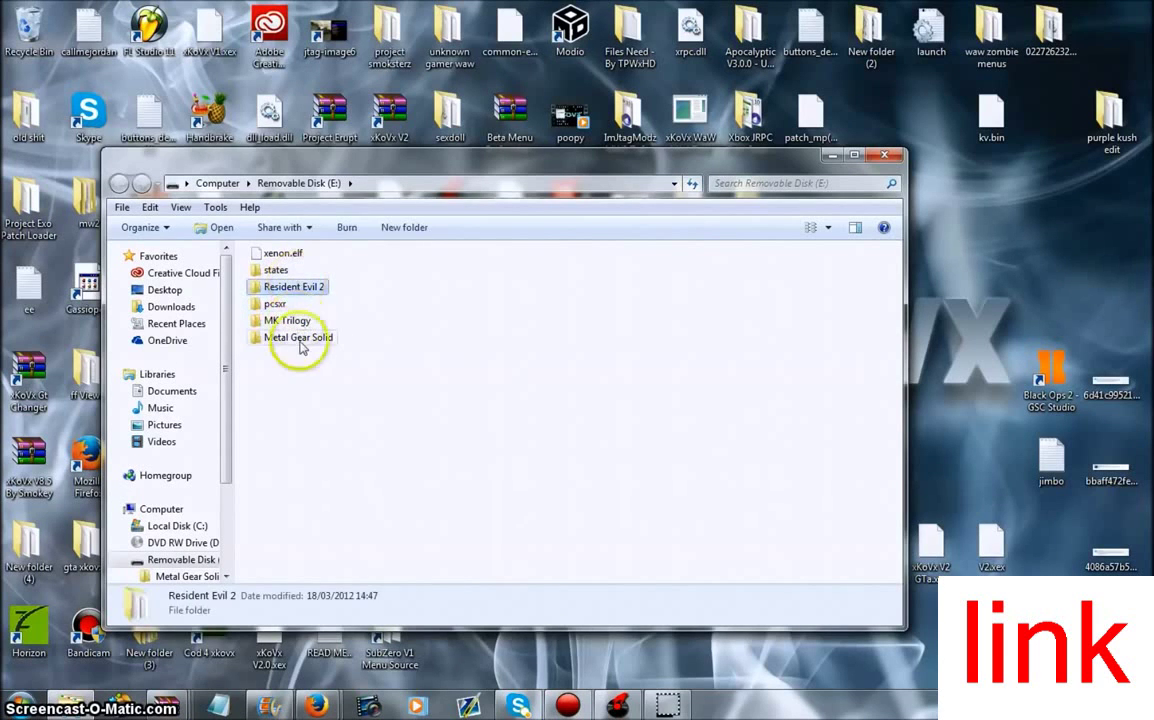
pyautogui.click(322, 387)
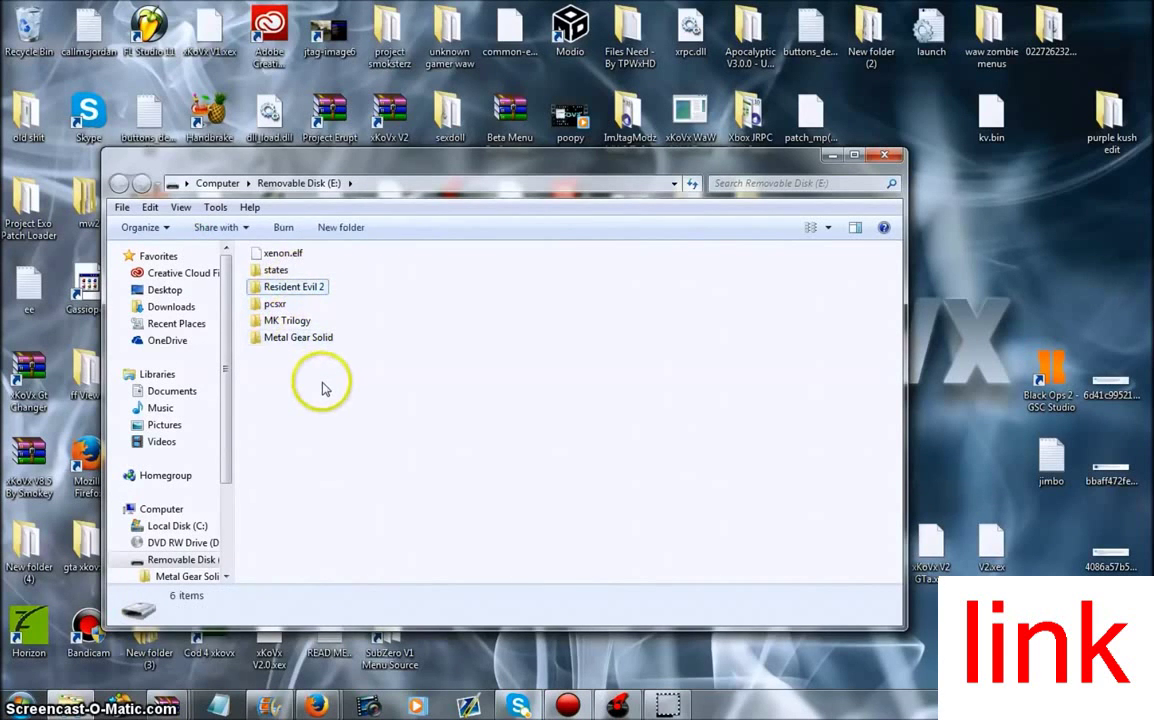
pyautogui.doubleClick(271, 322)
pyautogui.scroll(-4, 381, 329)
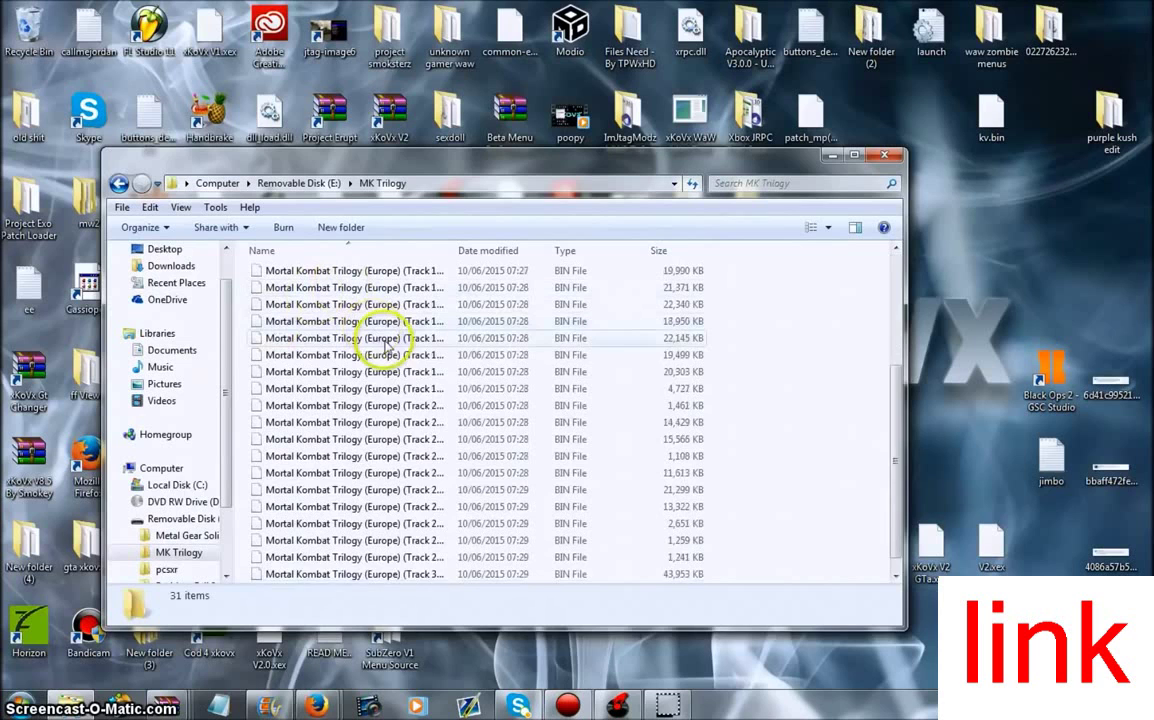
pyautogui.scroll(4, 386, 515)
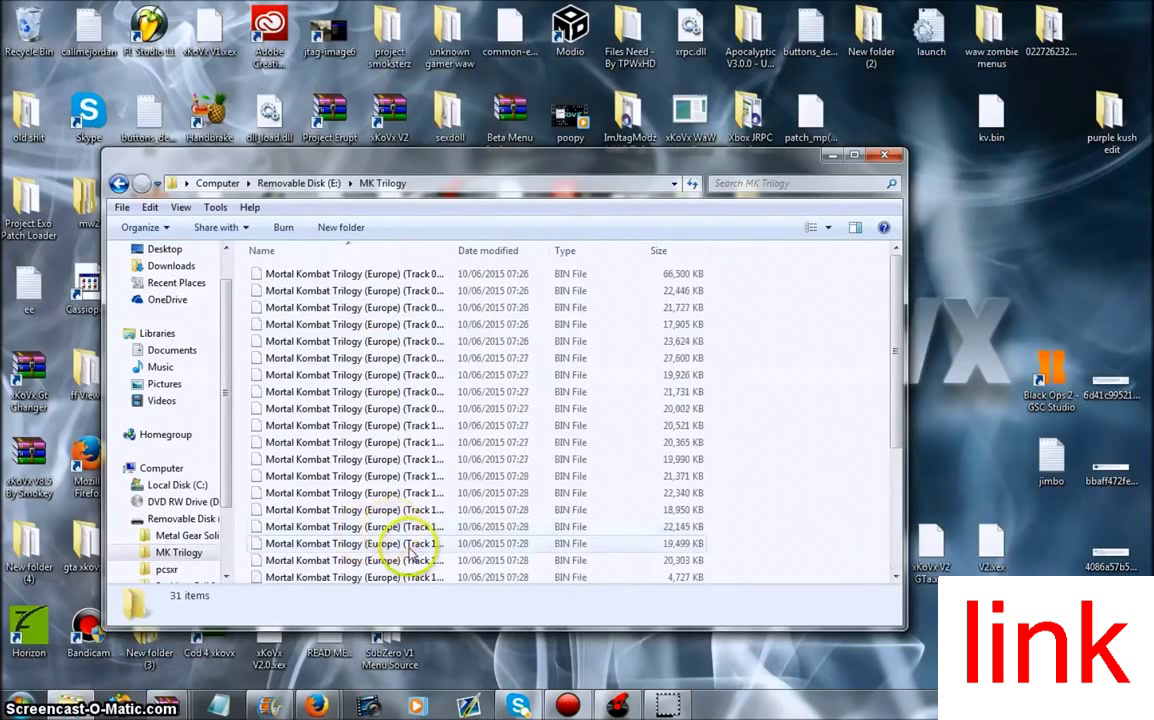
pyautogui.click(118, 183)
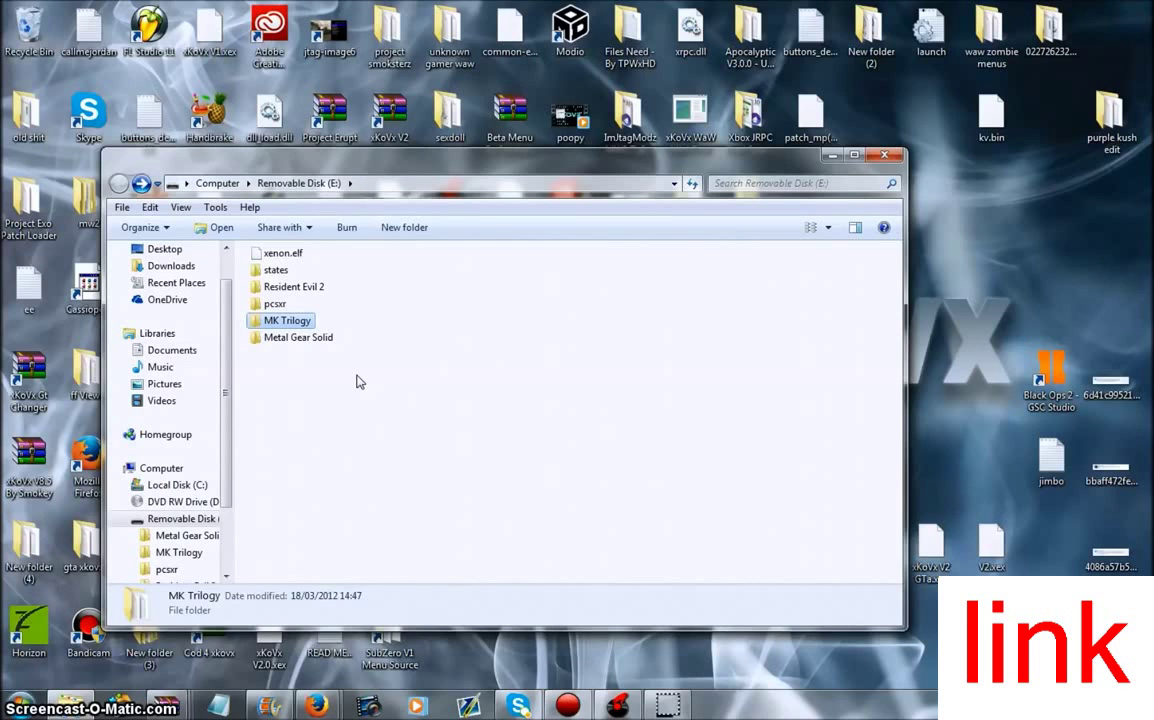
pyautogui.click(334, 369)
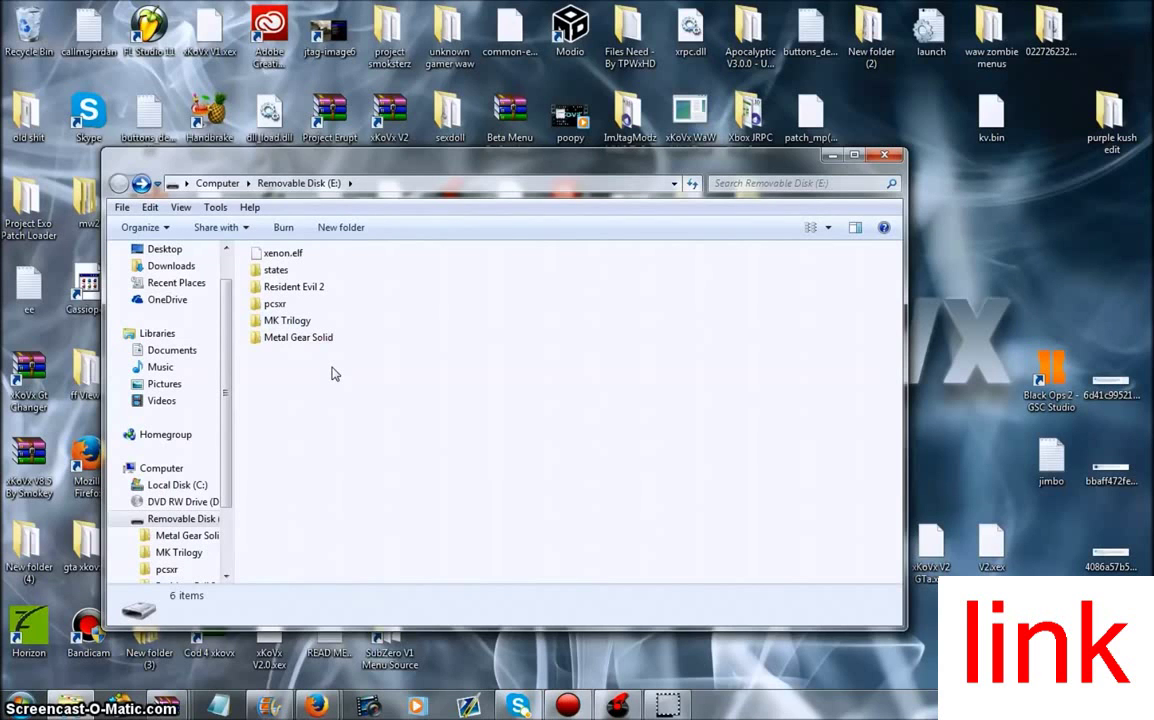
pyautogui.click(325, 373)
pyautogui.moveTo(309, 378); pyautogui.dragTo(276, 252)
pyautogui.click(327, 417)
pyautogui.click(327, 406)
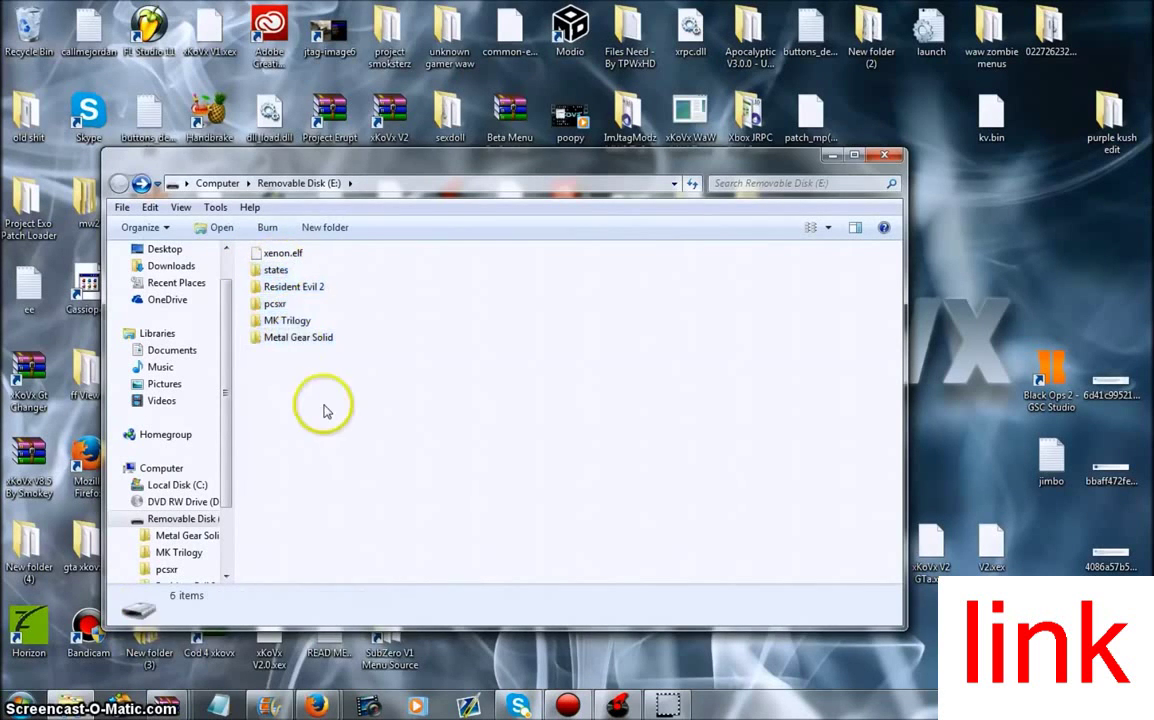
pyautogui.moveTo(327, 406); pyautogui.dragTo(258, 250)
pyautogui.click(296, 399)
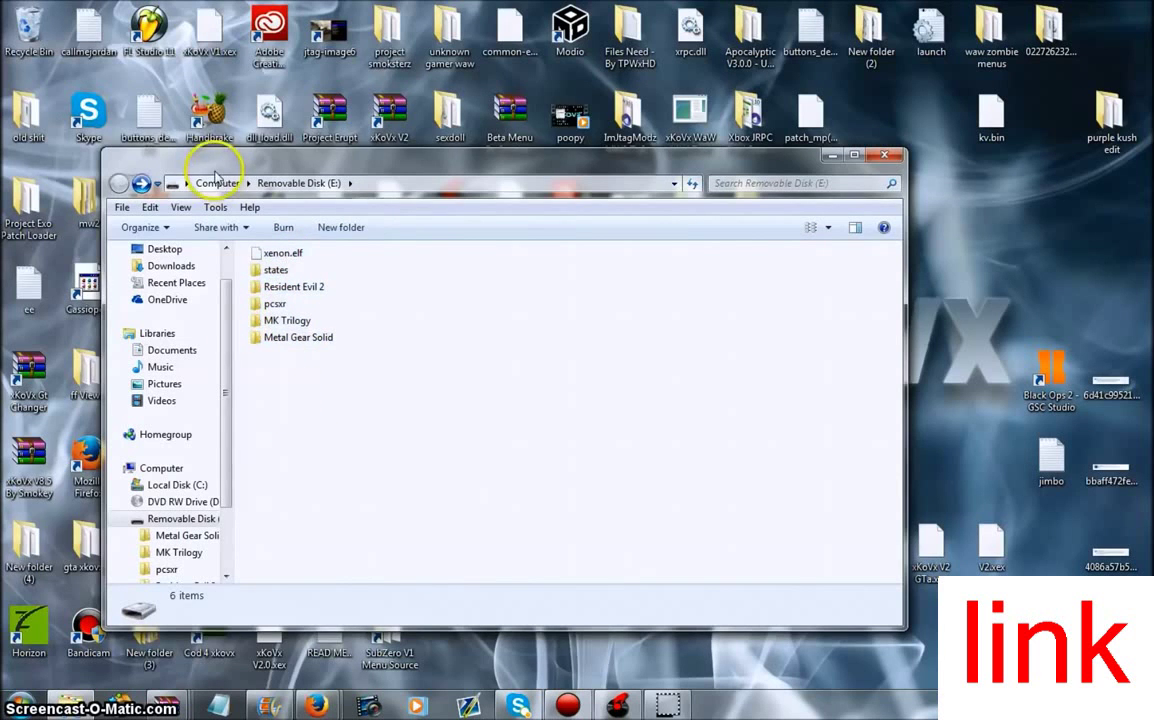
# Move the Removable Disk (E:) window to the desktop's upper-left corner and check the xenon.elf file
pyautogui.moveTo(206, 160); pyautogui.dragTo(109, 24)
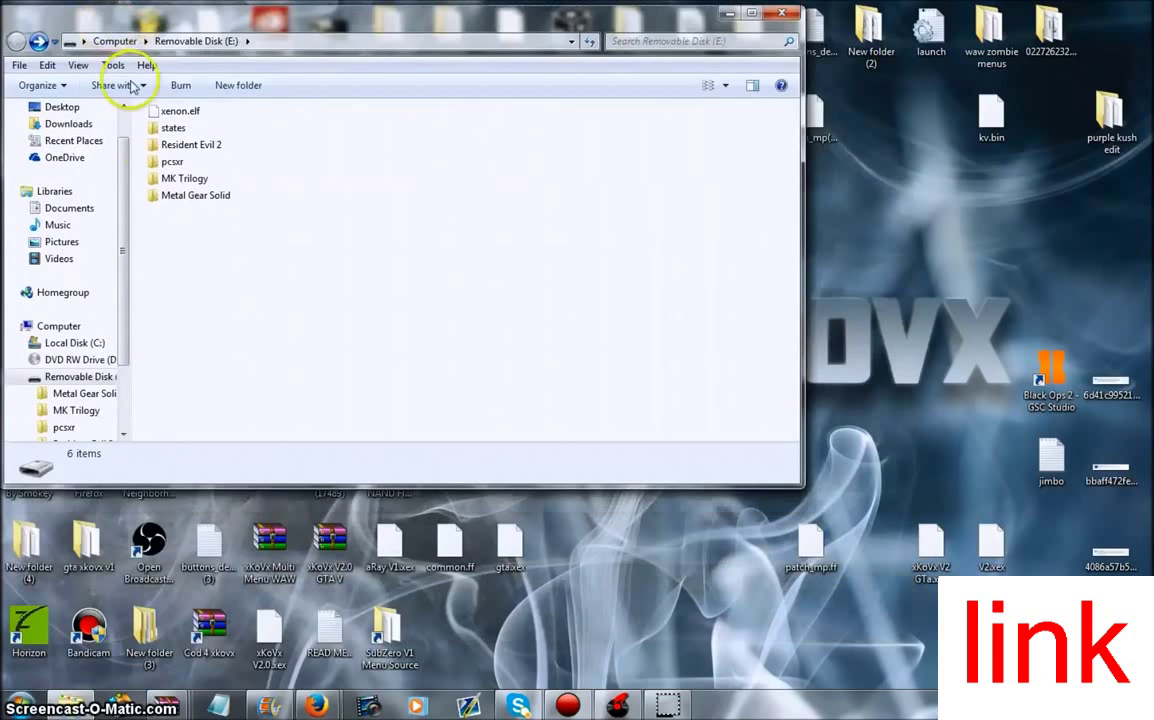
pyautogui.moveTo(258, 240); pyautogui.dragTo(193, 116)
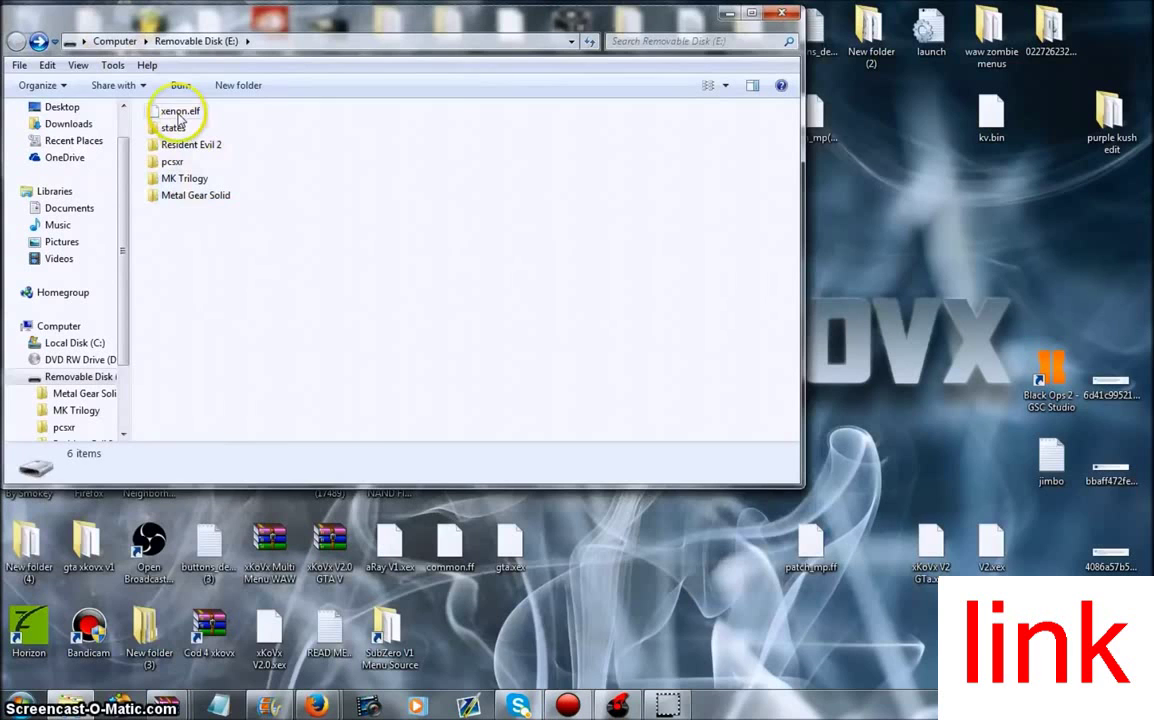
pyautogui.click(180, 112)
pyautogui.click(228, 252)
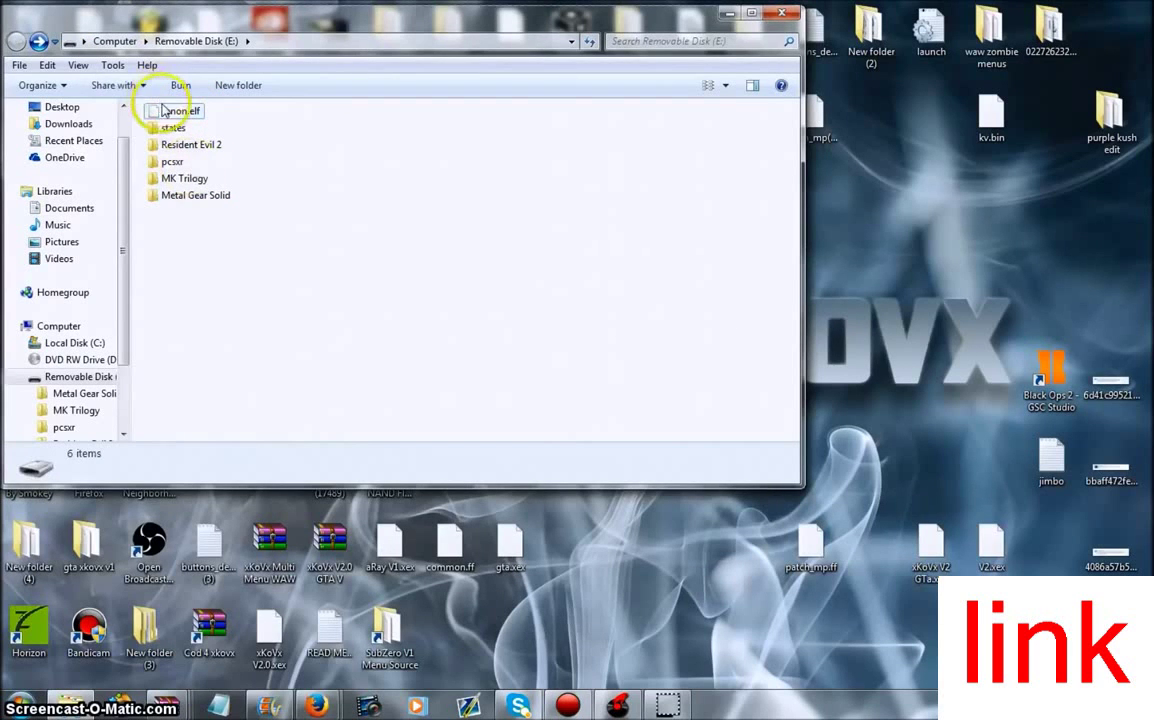
pyautogui.click(167, 112)
pyautogui.click(222, 283)
pyautogui.click(195, 110)
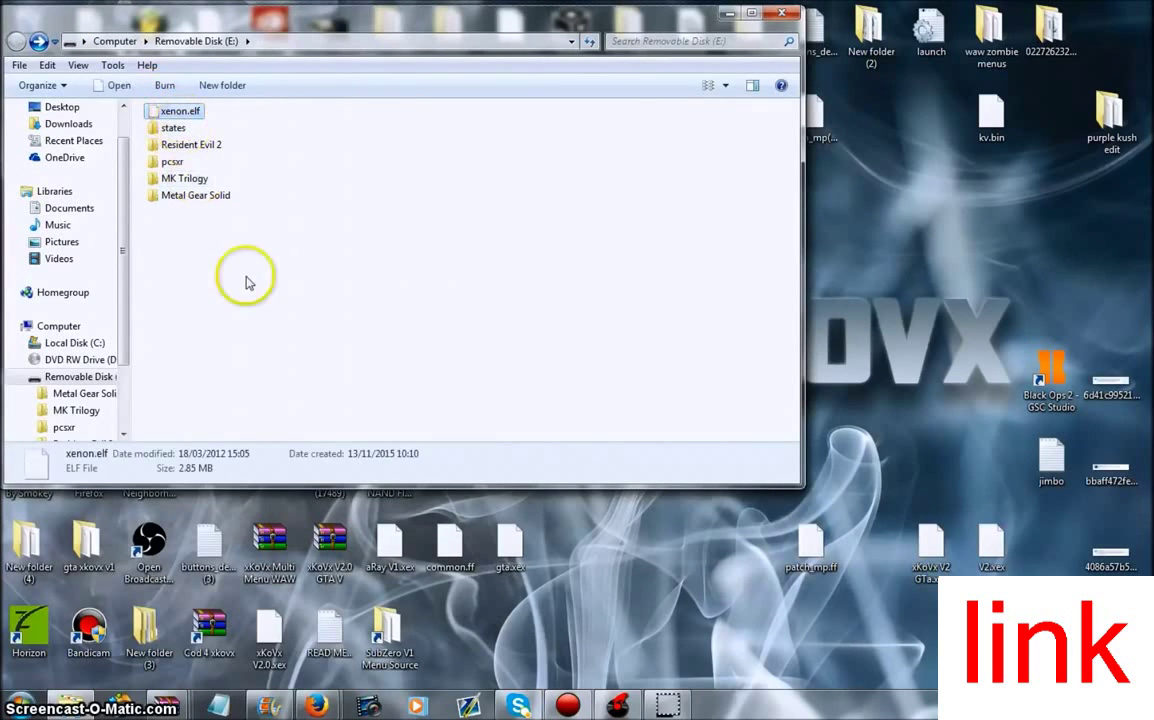
pyautogui.click(247, 278)
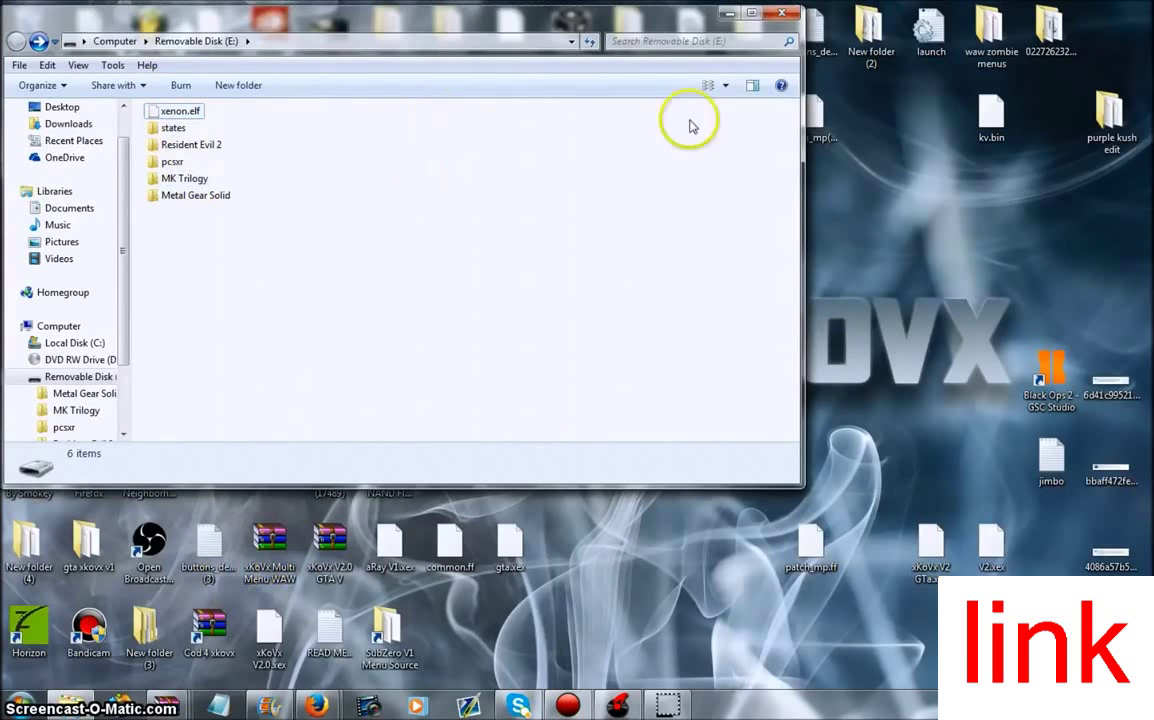
# Widen the Removable Disk (E:) window across most of the desktop, select xenon.elf and clear the selection
pyautogui.moveTo(800, 471)
pyautogui.mouseDown()
pyautogui.moveTo(894, 527)
pyautogui.moveTo(1098, 506)
pyautogui.mouseUp()
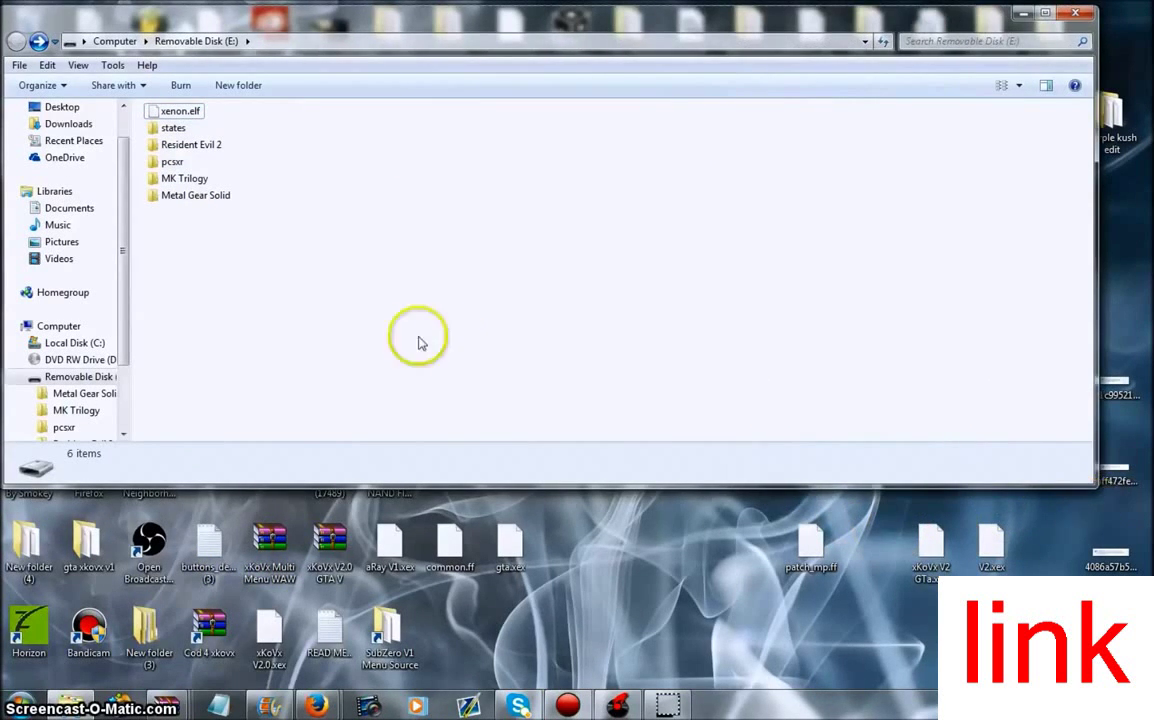
pyautogui.moveTo(394, 321); pyautogui.dragTo(190, 114)
pyautogui.click(178, 111)
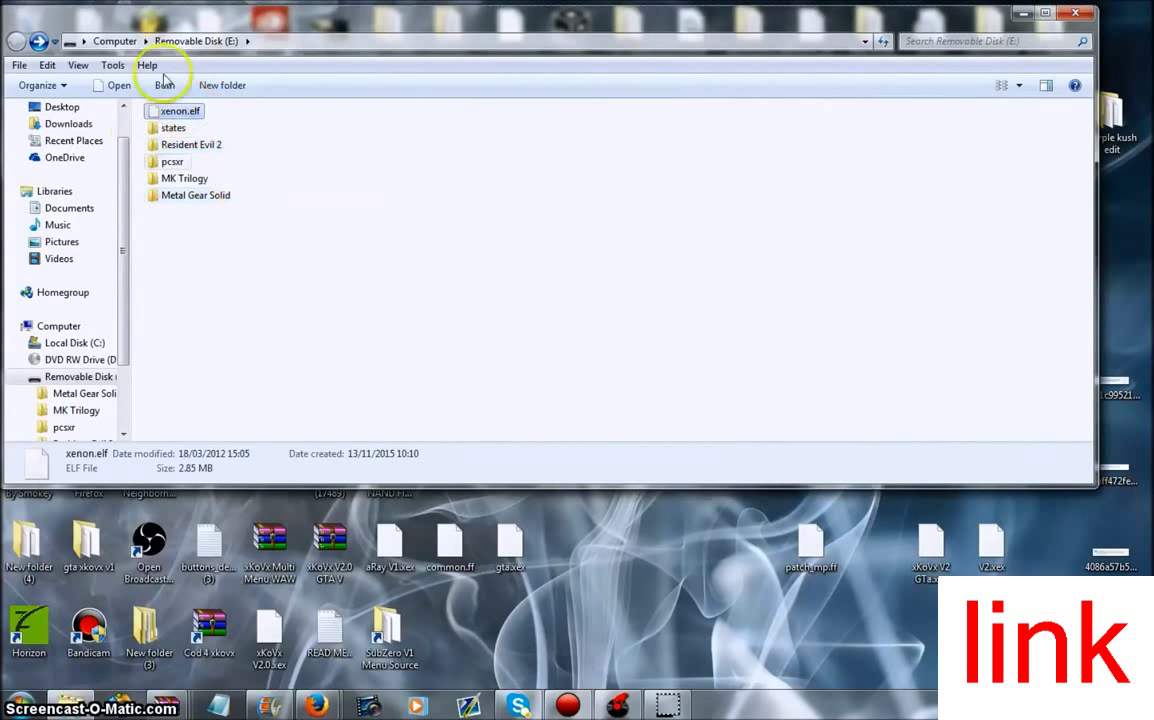
pyautogui.click(221, 347)
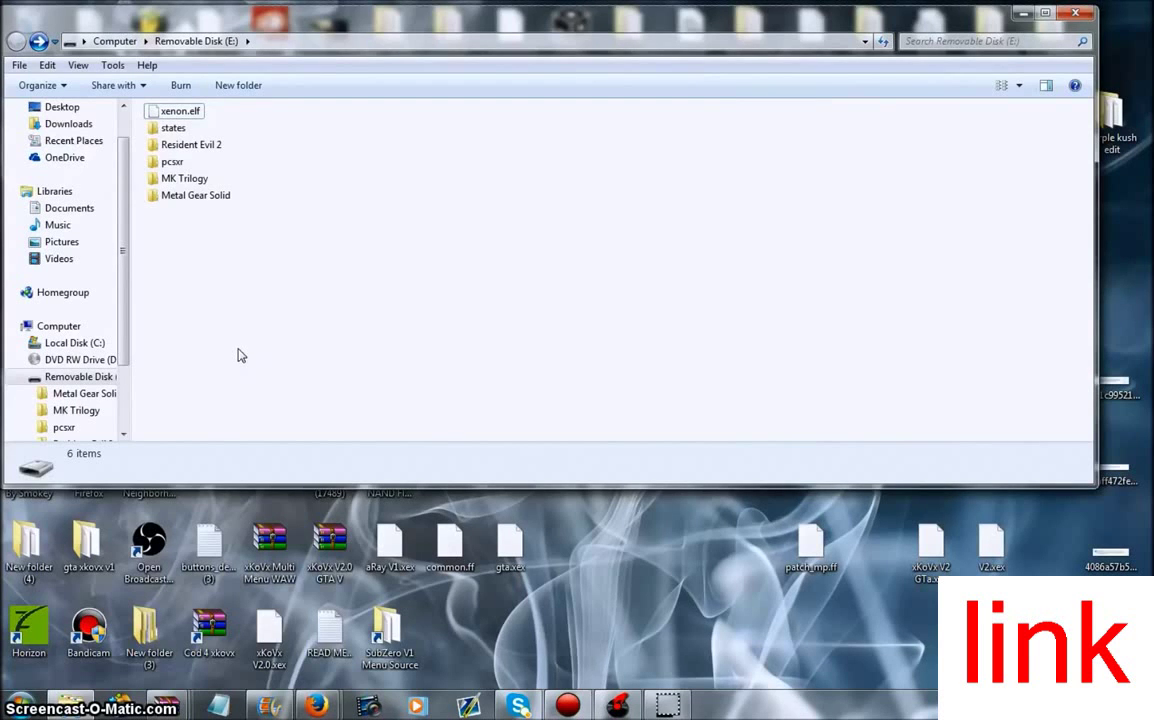
# Check the game folders in the drive's root, open Metal Gear Solid to view its files, and return to the root
pyautogui.click(209, 202)
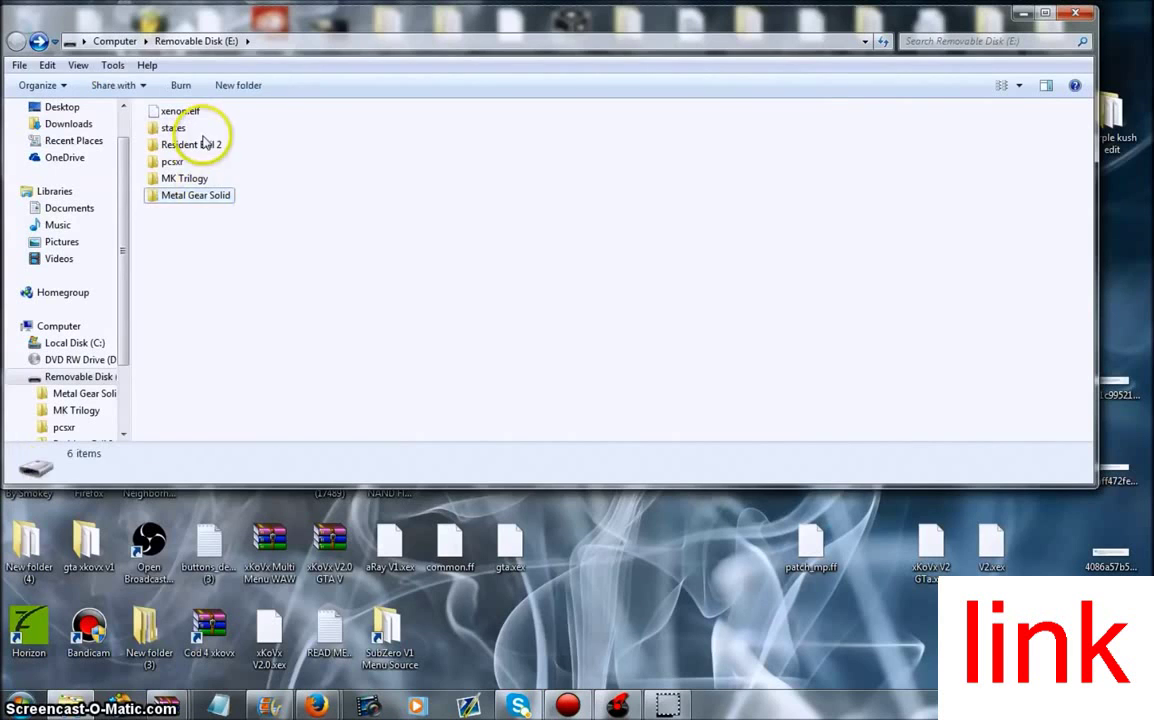
pyautogui.click(206, 142)
pyautogui.click(196, 180)
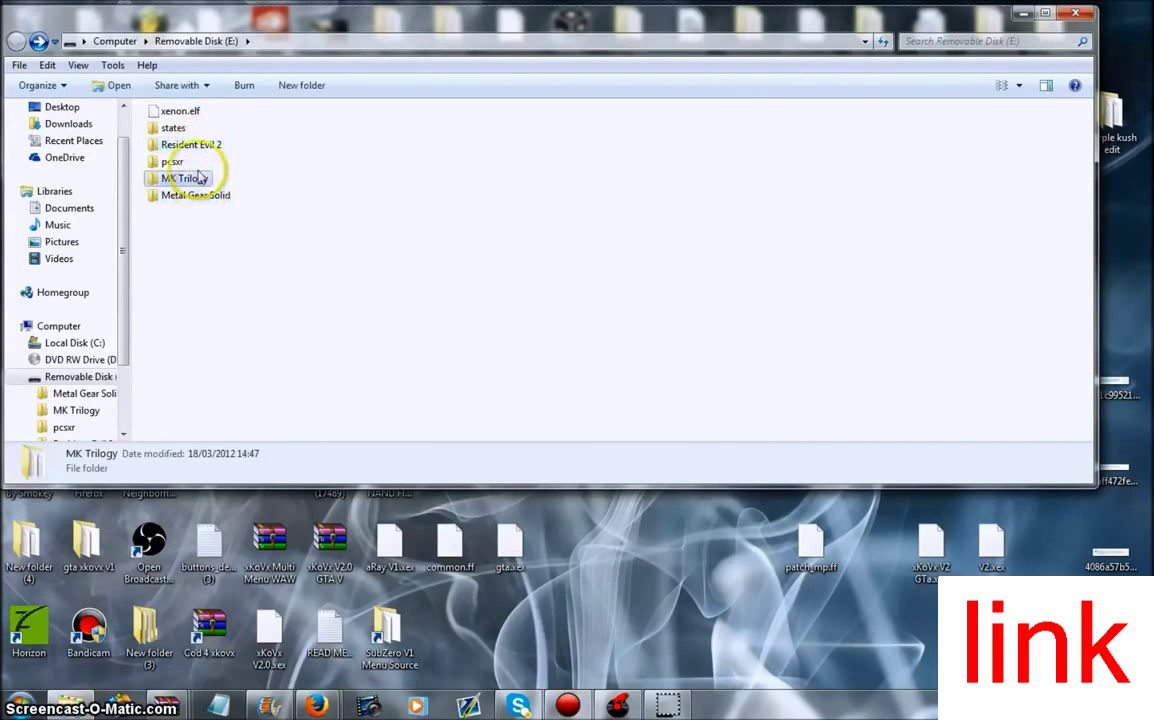
pyautogui.click(195, 171)
pyautogui.click(189, 164)
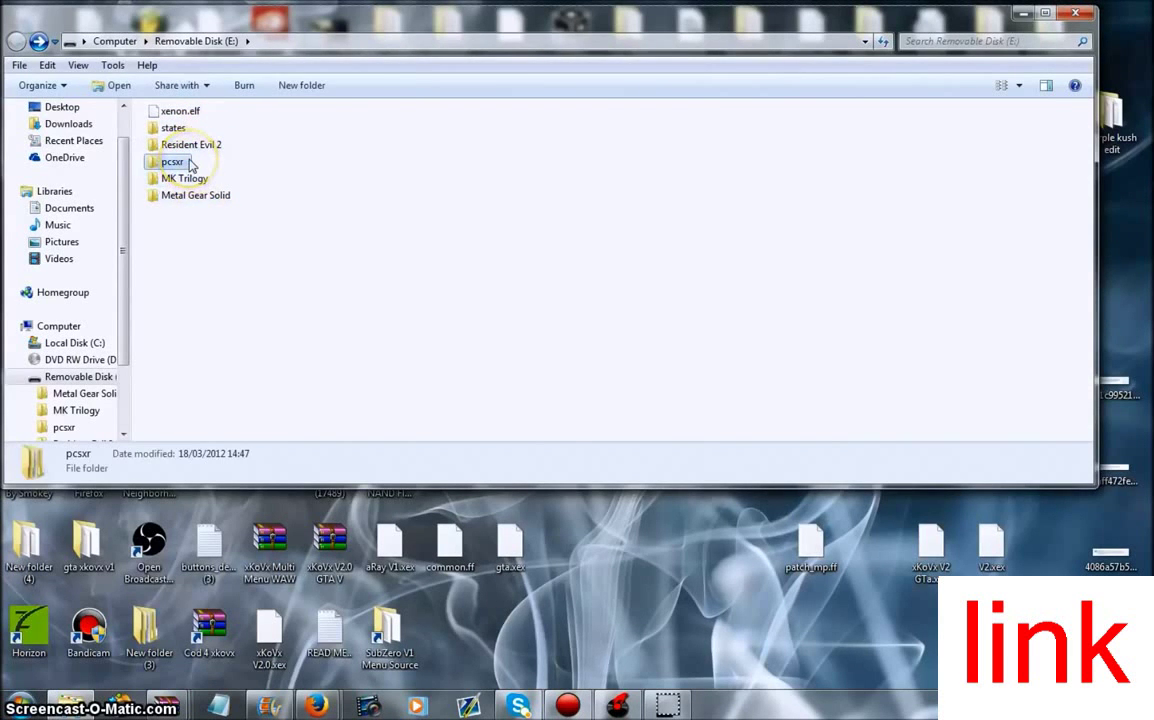
pyautogui.click(210, 198)
pyautogui.doubleClick(210, 198)
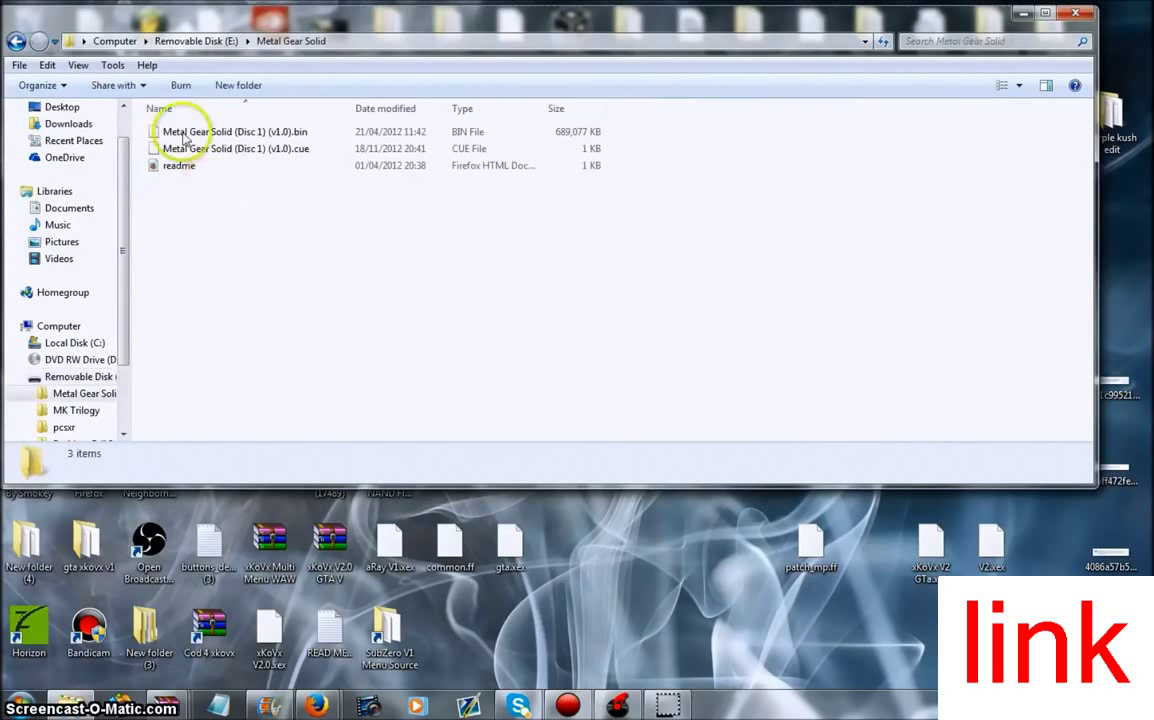
pyautogui.click(17, 43)
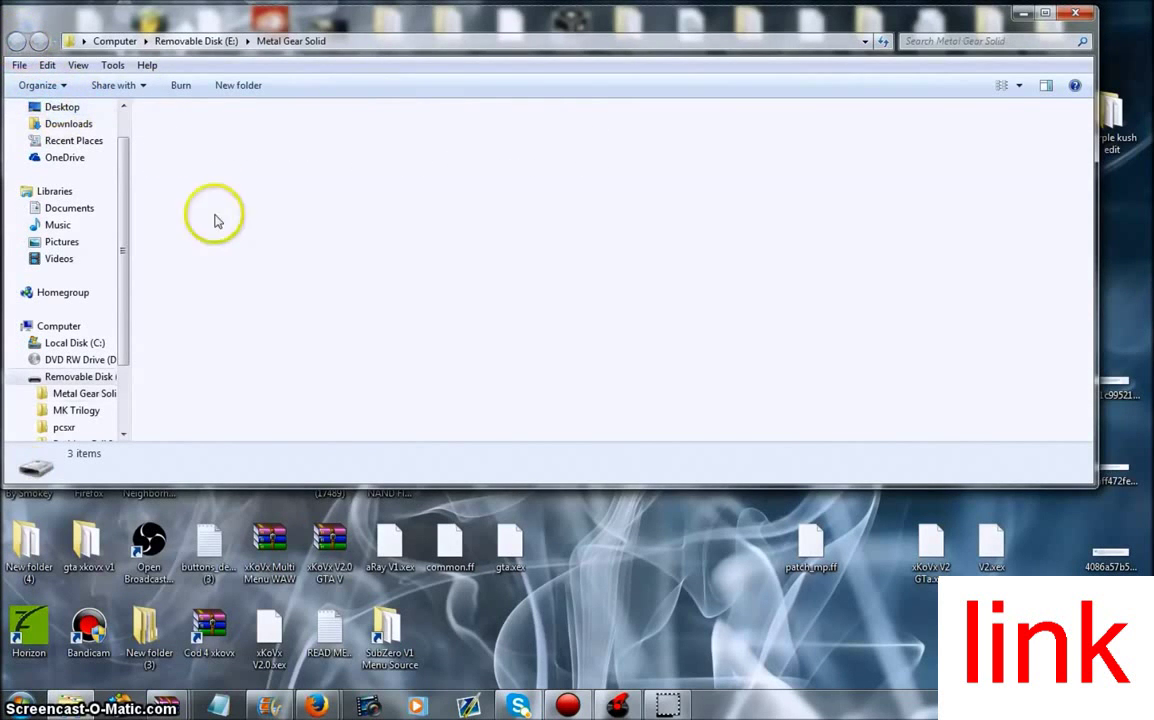
# View the MK Trilogy folder's track files once more, return to the drive's root and minimize the window
pyautogui.doubleClick(190, 179)
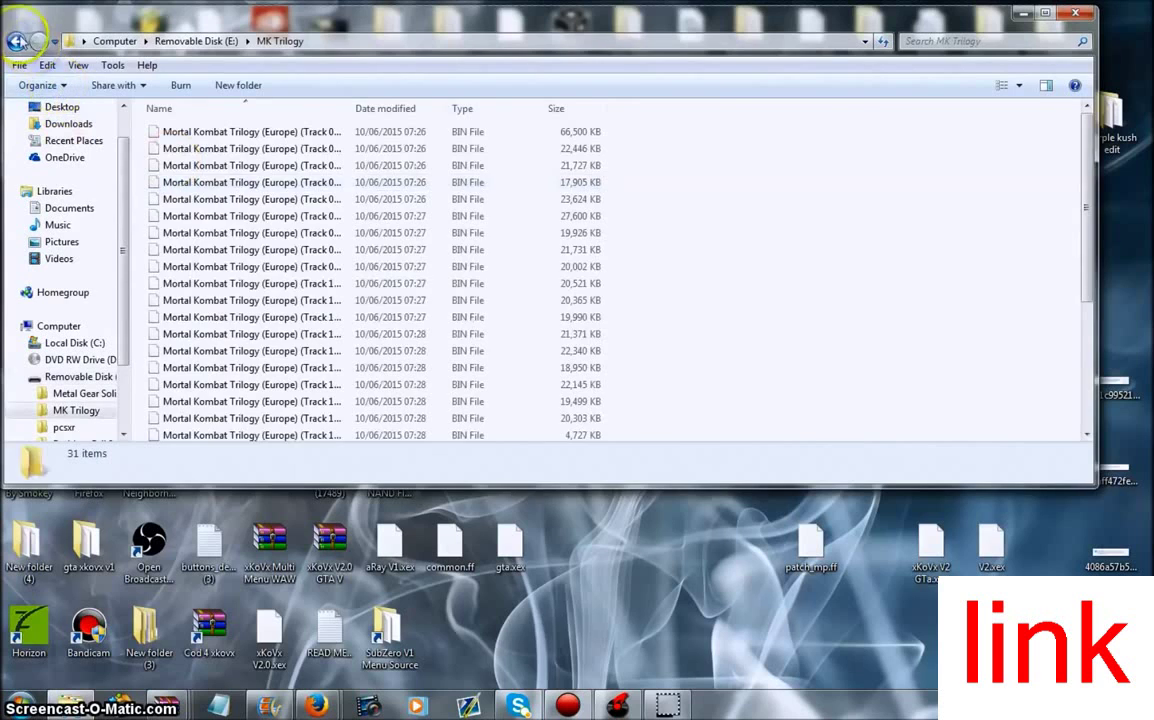
pyautogui.click(17, 43)
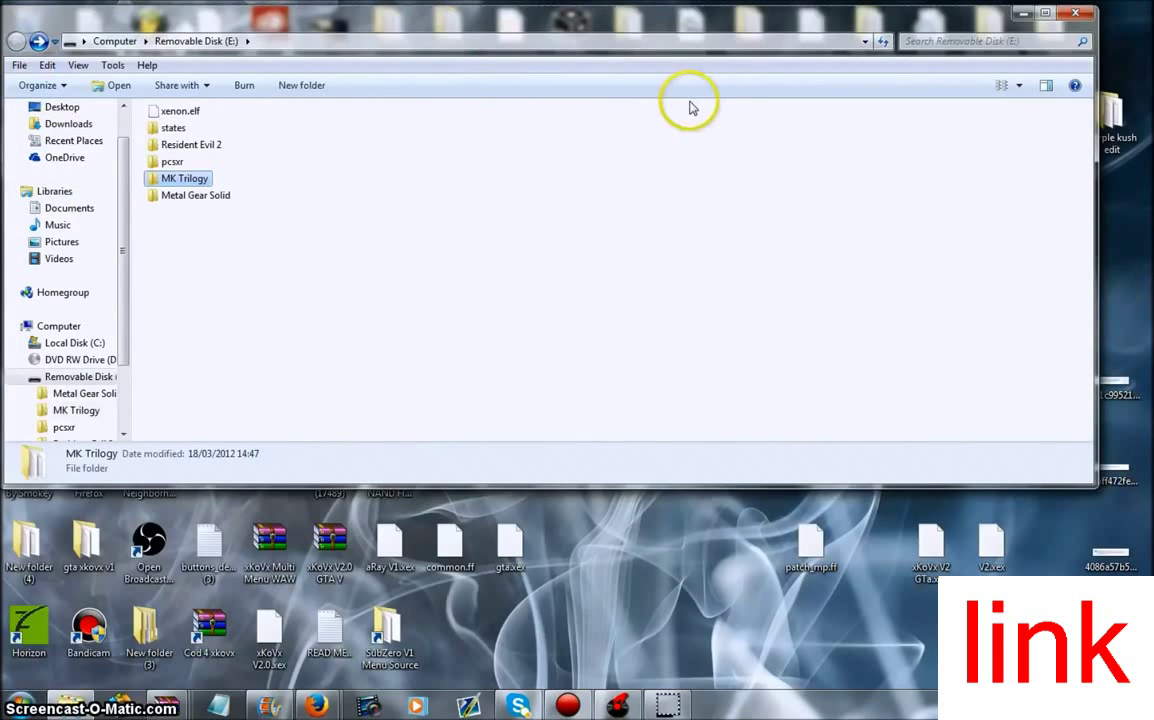
pyautogui.click(1022, 14)
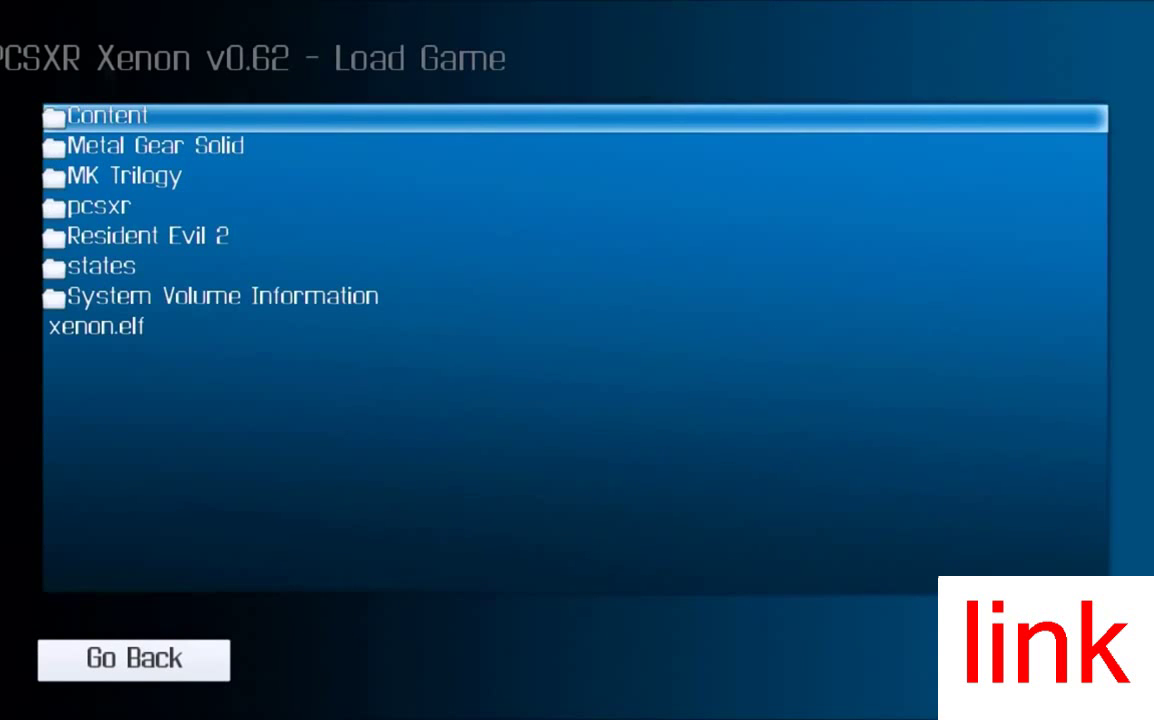
# Look through the USB drive's folders and files in the Load Game list of PCSXR Xenon v0.62
pyautogui.press('Down')
pyautogui.press('Down')
pyautogui.press('Down')
pyautogui.press('Down')
pyautogui.press('Down')
pyautogui.press('Down')
pyautogui.press('Up')
pyautogui.press('Up')
pyautogui.press('Up')
pyautogui.press('Up')
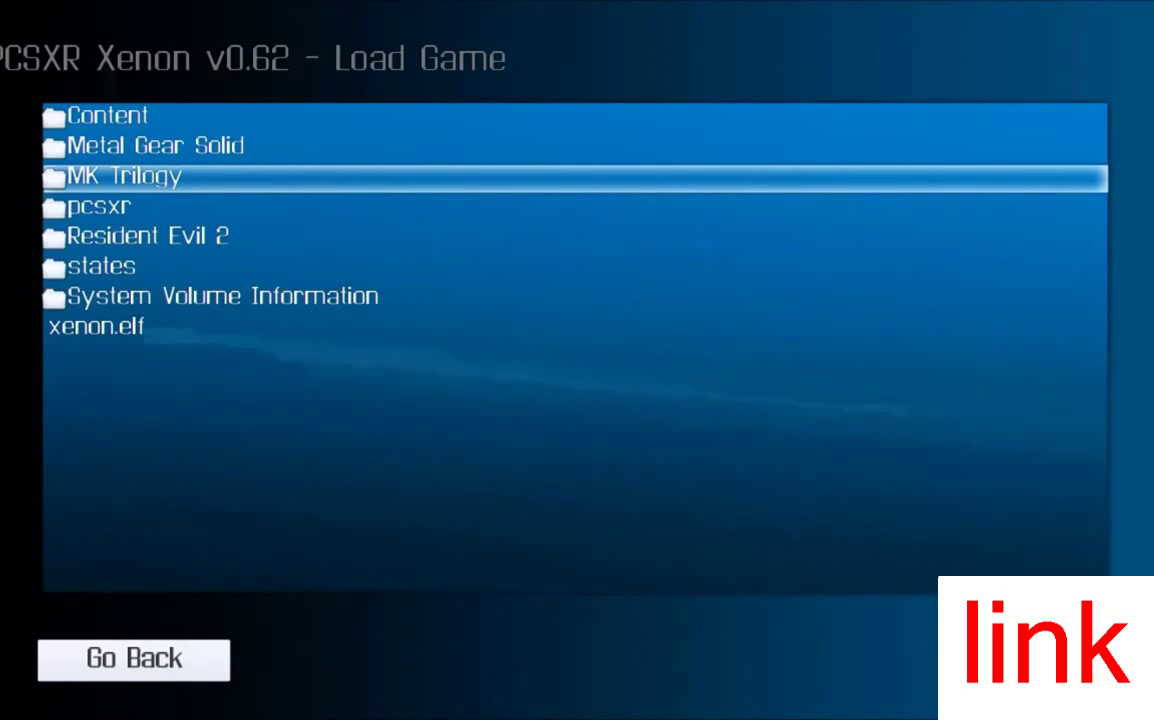
pyautogui.press('Down')
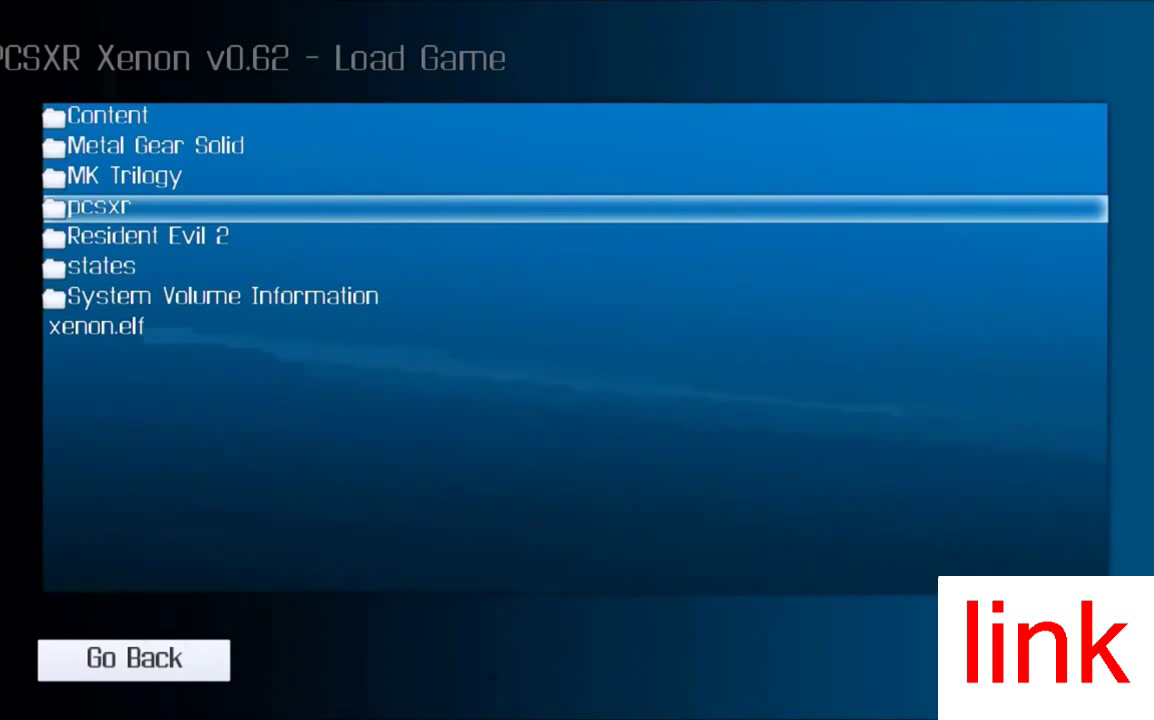
# Open the MK Trilogy folder from the Load Game list
pyautogui.press('Up')
pyautogui.press('Up')
pyautogui.press('Up')
pyautogui.press('Down')
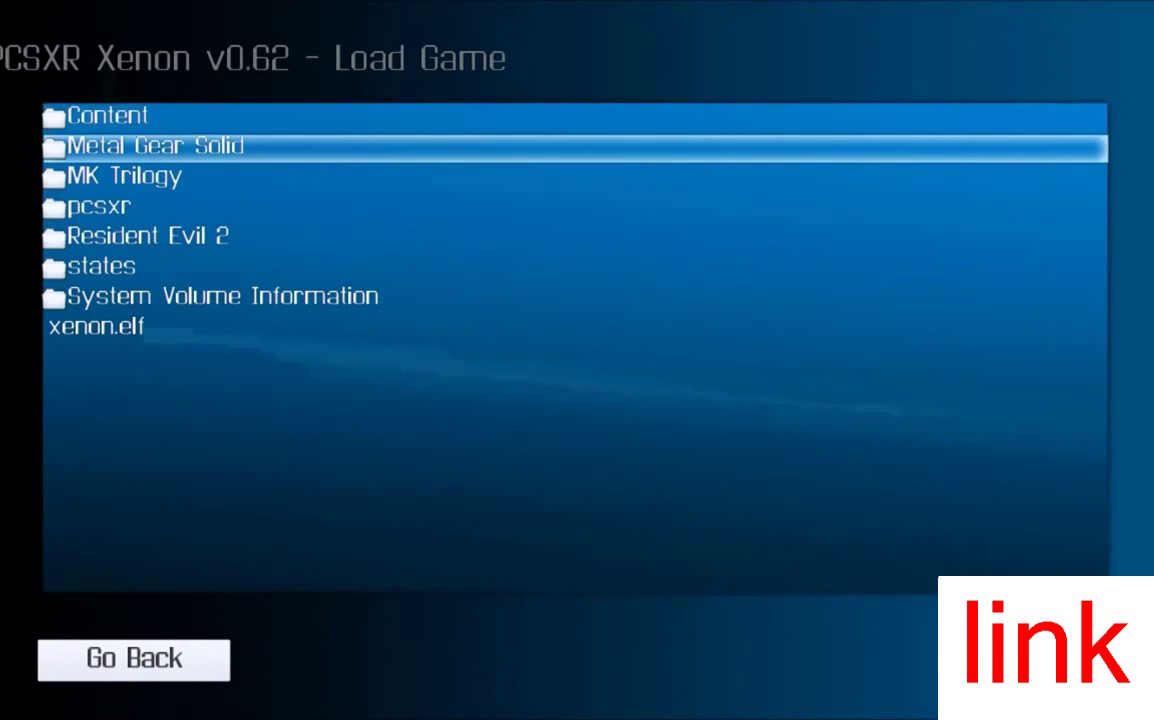
pyautogui.press('Down')
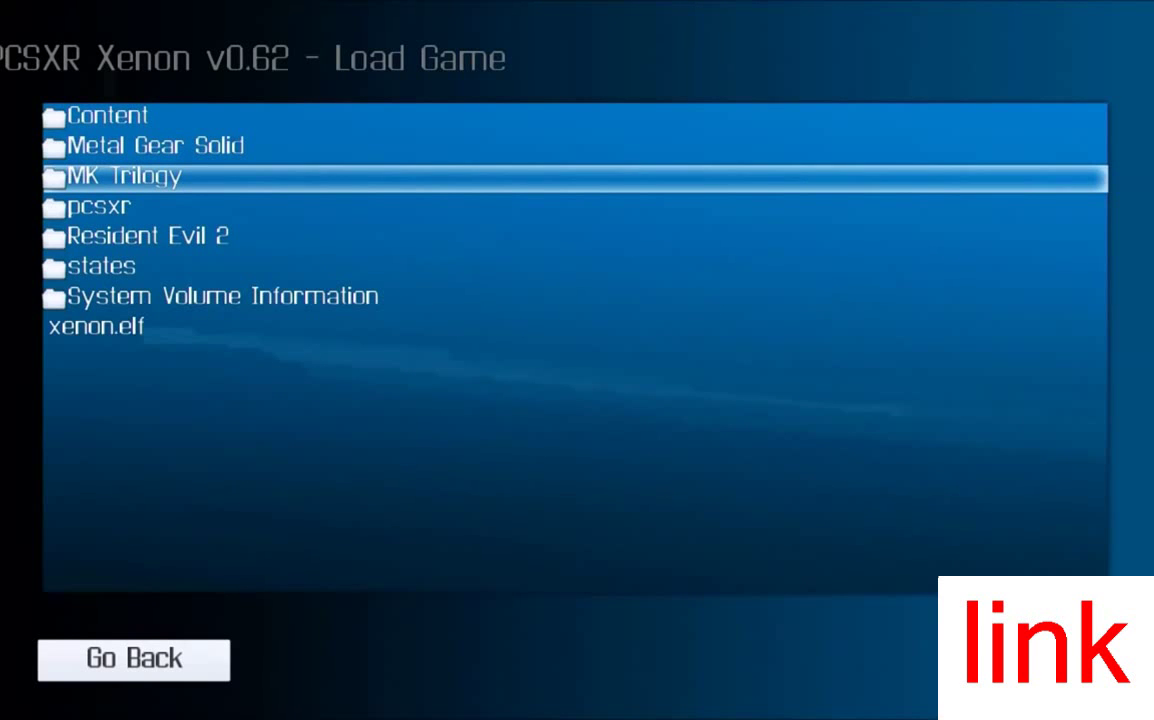
pyautogui.press('Down')
pyautogui.press('Up')
pyautogui.press('Return')
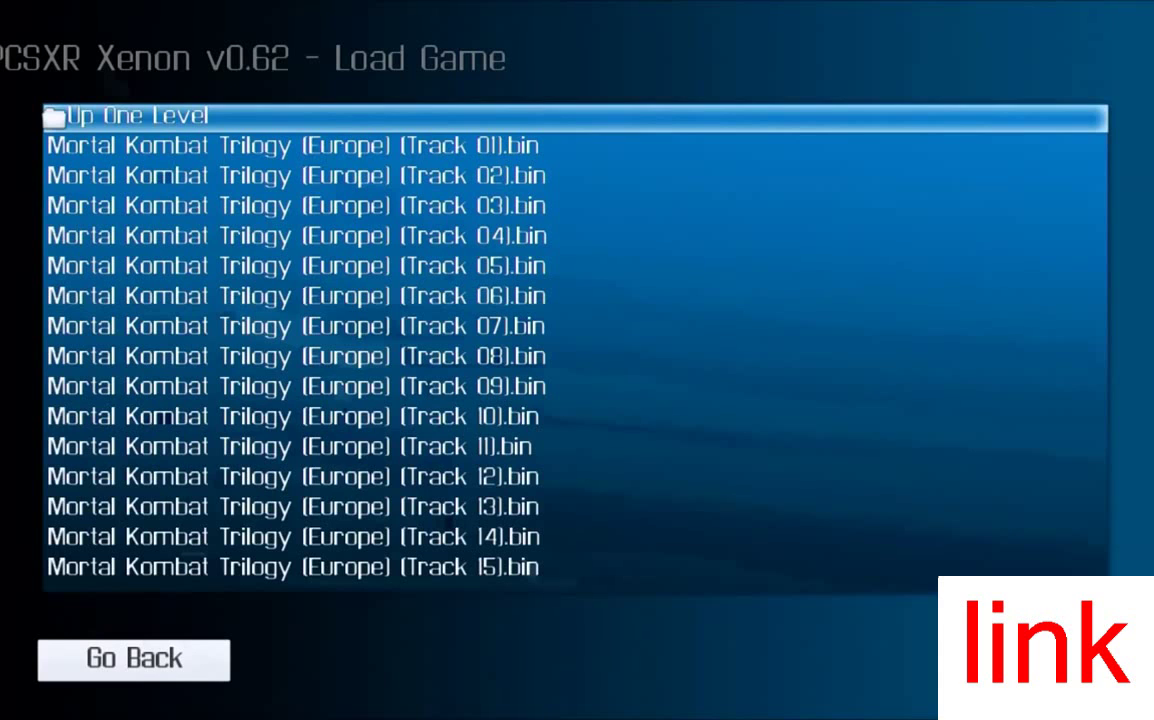
# Highlight Mortal Kombat Trilogy (Europe) (Track 01).bin in the game's file list
pyautogui.press('Down')
pyautogui.press('Down')
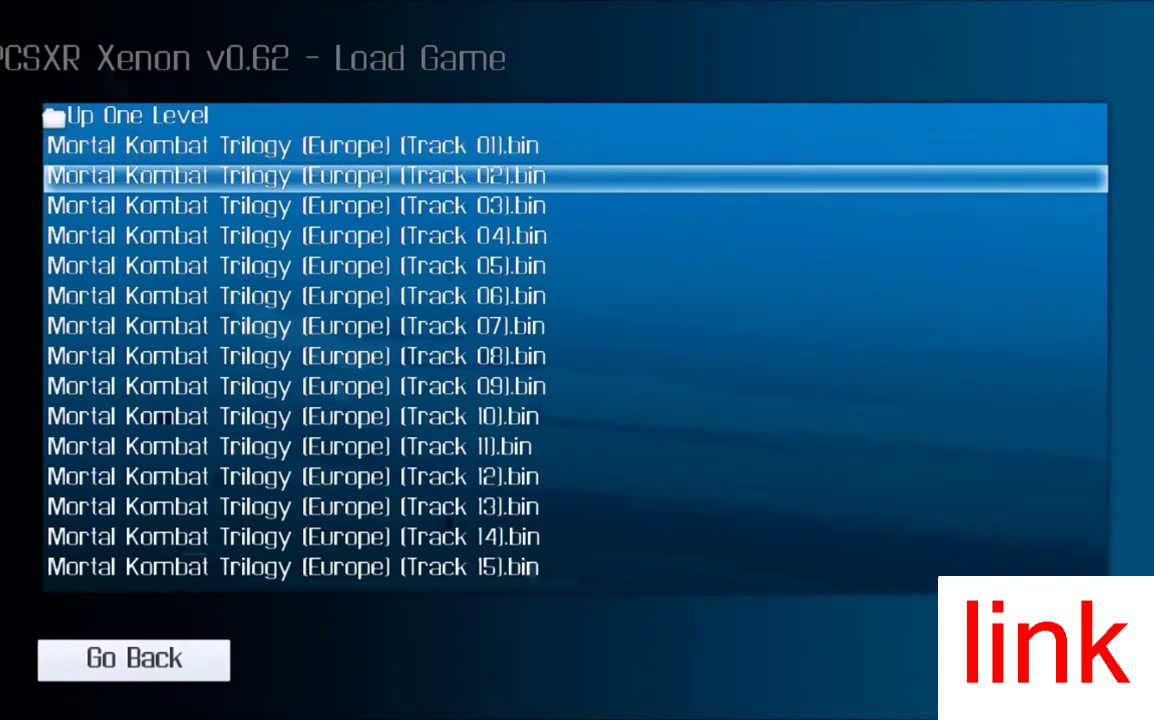
pyautogui.press('Up')
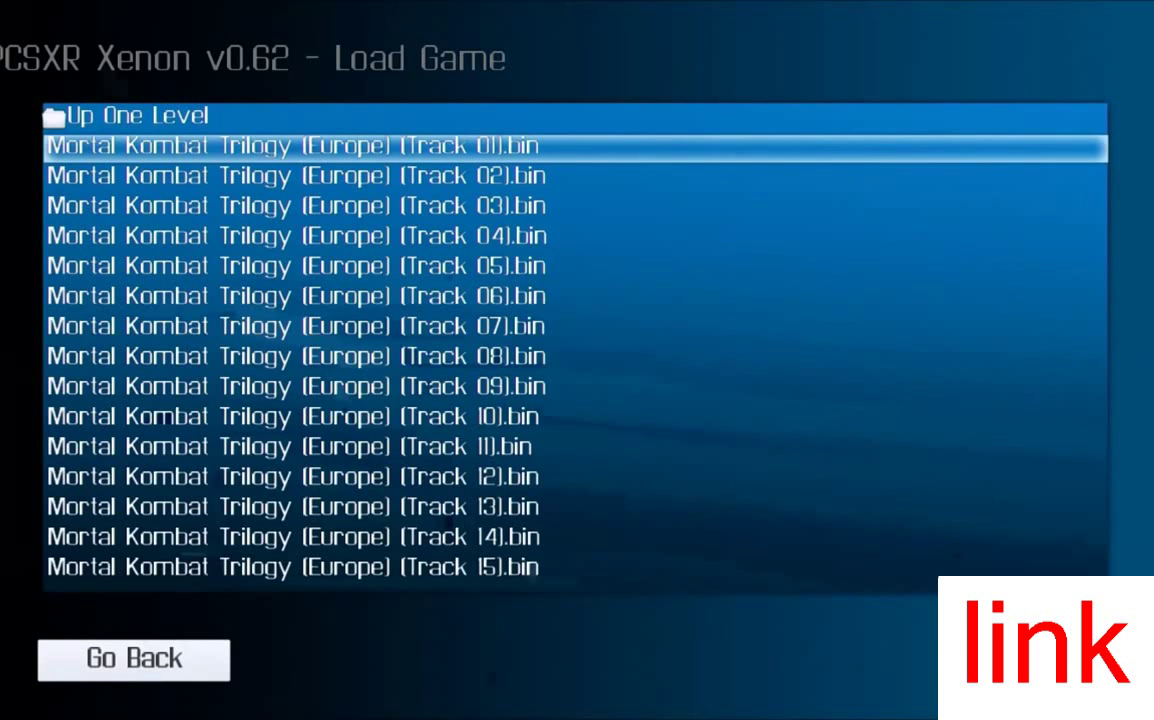
# Look over the other Mortal Kombat Trilogy track files and go back up to the first track
pyautogui.press('Down')
pyautogui.press('Down')
pyautogui.press('Down')
pyautogui.press('Down')
pyautogui.press('Down')
pyautogui.press('Down')
pyautogui.press('Down')
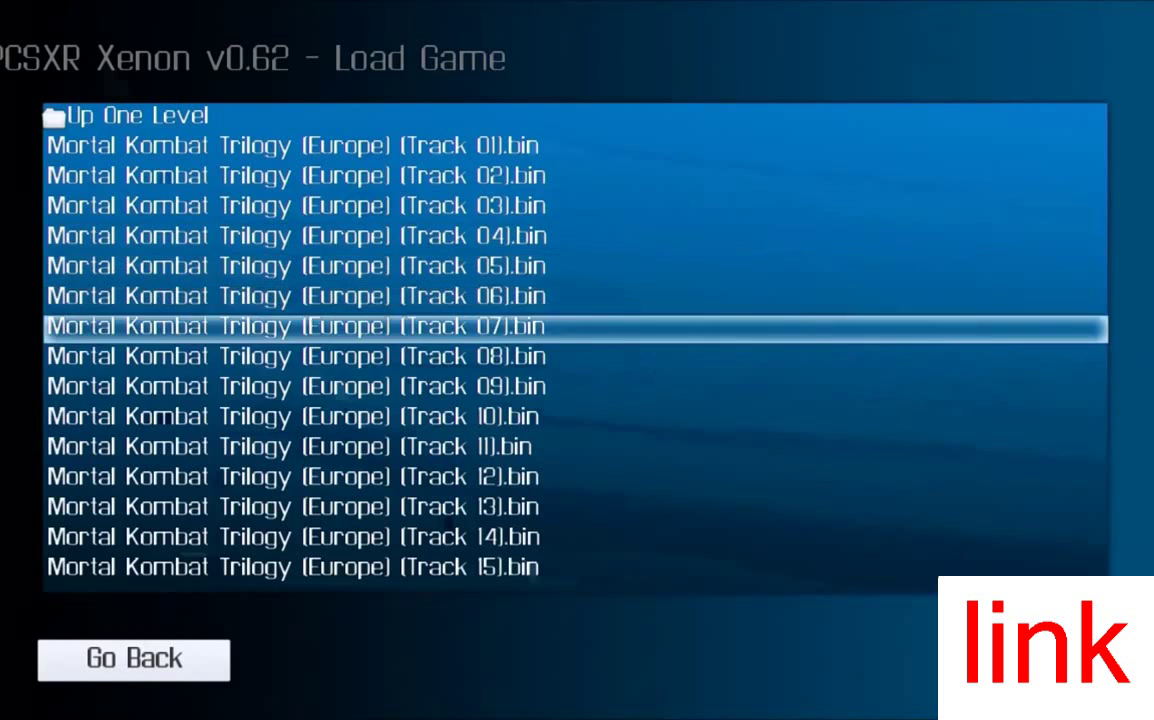
pyautogui.press('Up')
pyautogui.press('Up')
pyautogui.press('Up')
pyautogui.press('Up')
pyautogui.press('Up')
pyautogui.press('Up')
pyautogui.press('Up')
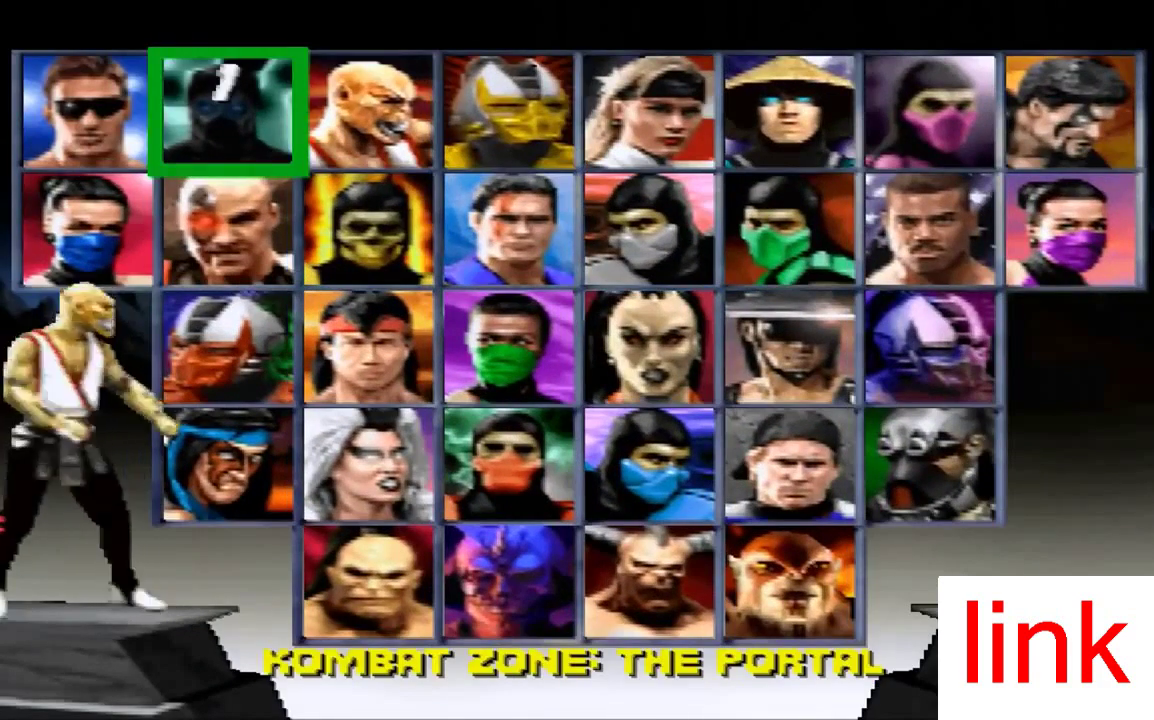
# Move through the Mortal Kombat Trilogy character grid and choose a fighter
pyautogui.press('Right')
pyautogui.press('Right')
pyautogui.press('Right')
pyautogui.press('Right')
pyautogui.press('Right')
pyautogui.press('Left')
pyautogui.press('Left')
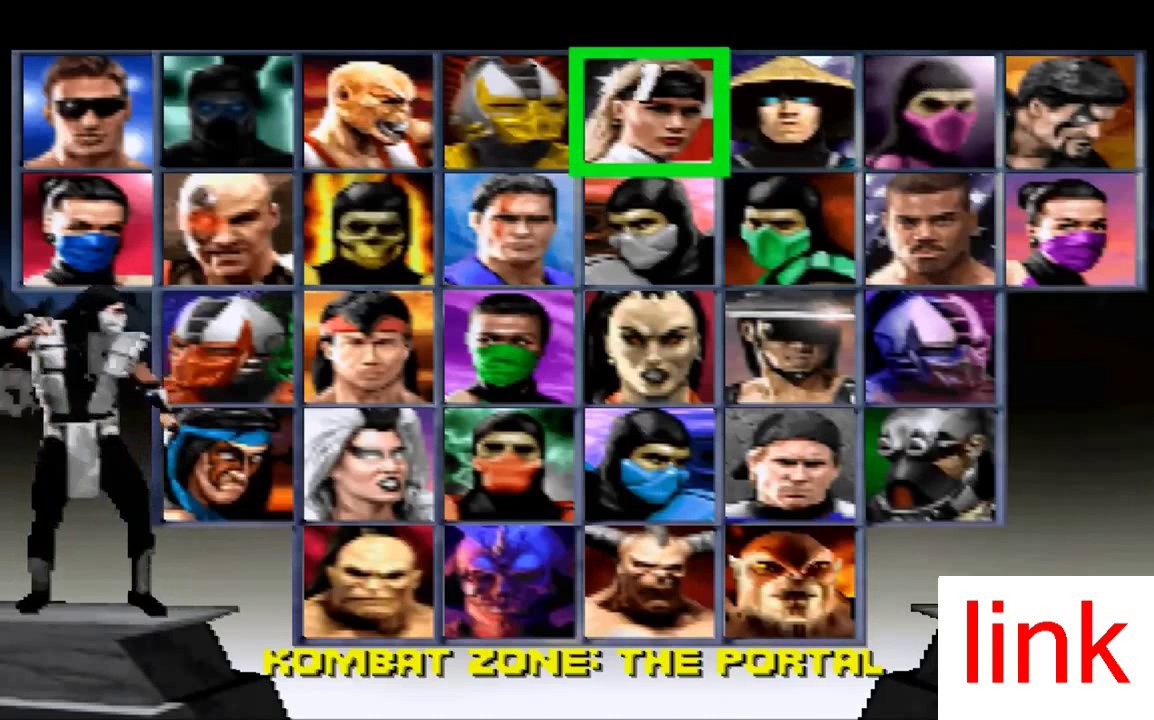
pyautogui.press('Down')
pyautogui.press('Down')
pyautogui.press('Down')
pyautogui.press('Down')
pyautogui.press('Left')
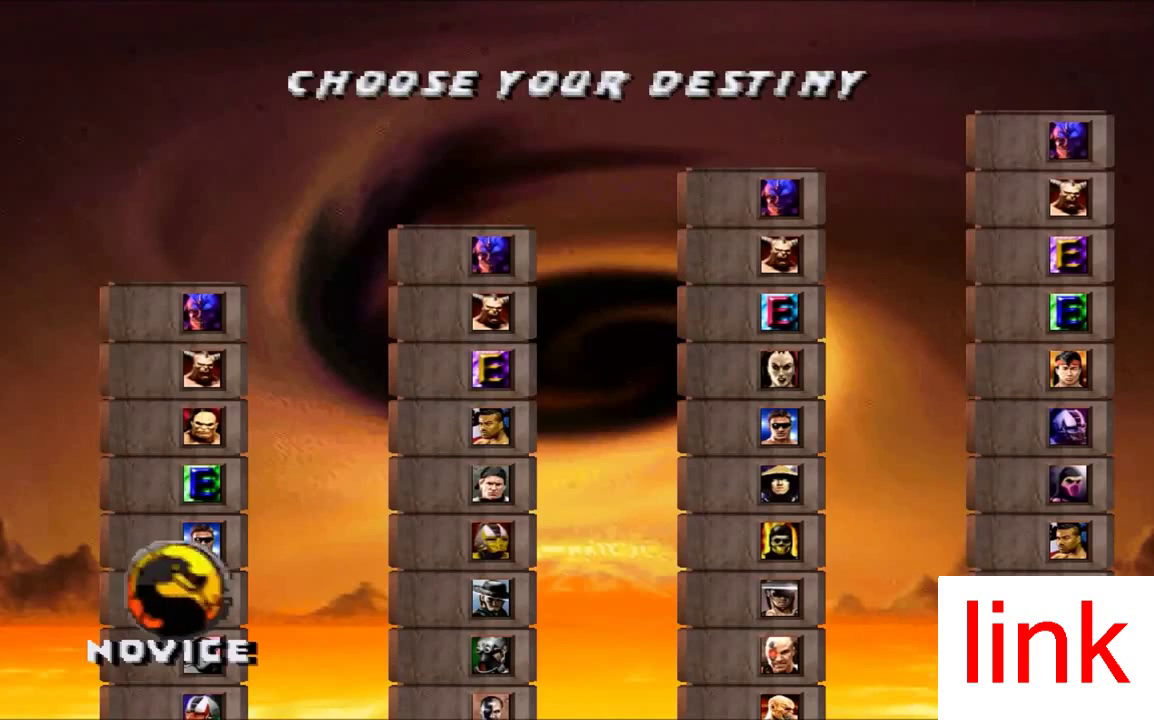
# Pick a tower on the Choose Your Destiny screen to start the match
pyautogui.press('Left')
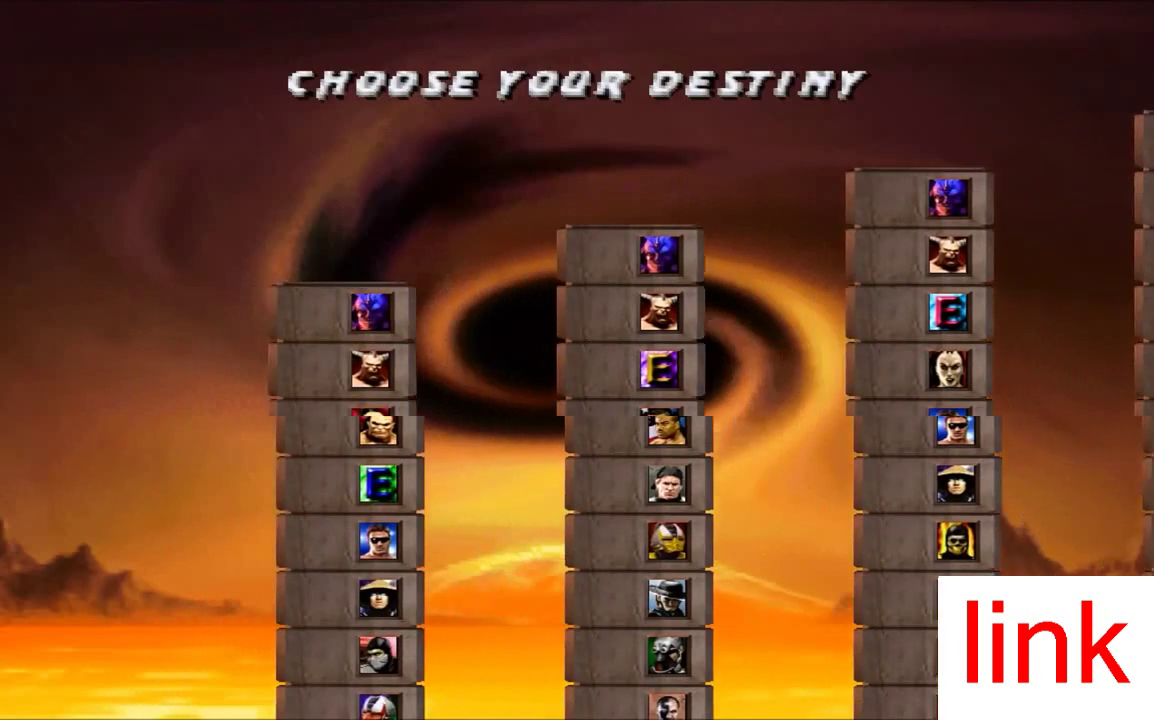
pyautogui.press('Return')
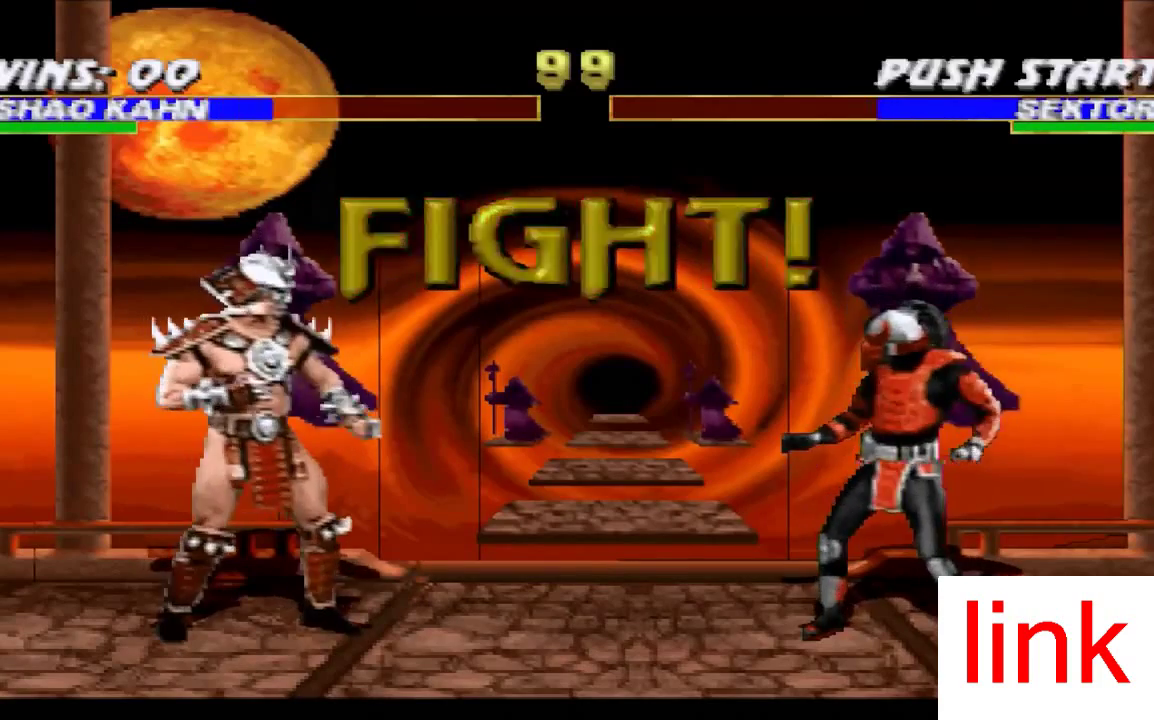
# Fight Sektor as Shao Kahn by running at the opponent and kicking
pyautogui.press('Left')
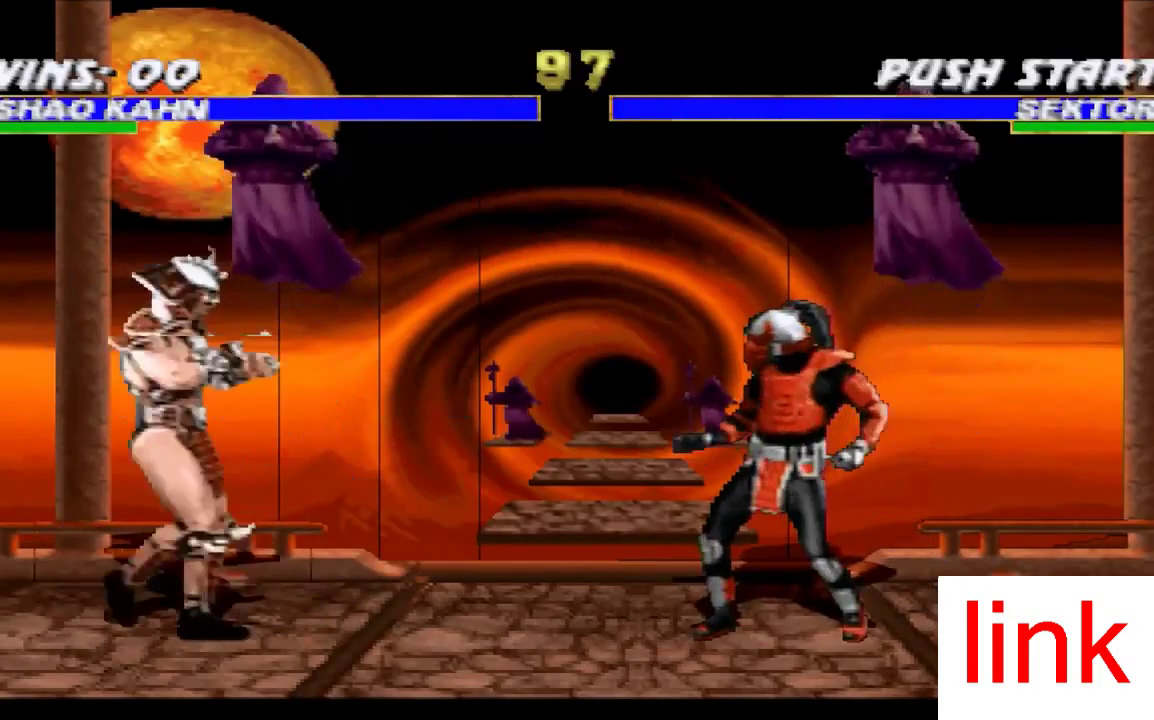
pyautogui.press('Right')
pyautogui.press('Right')
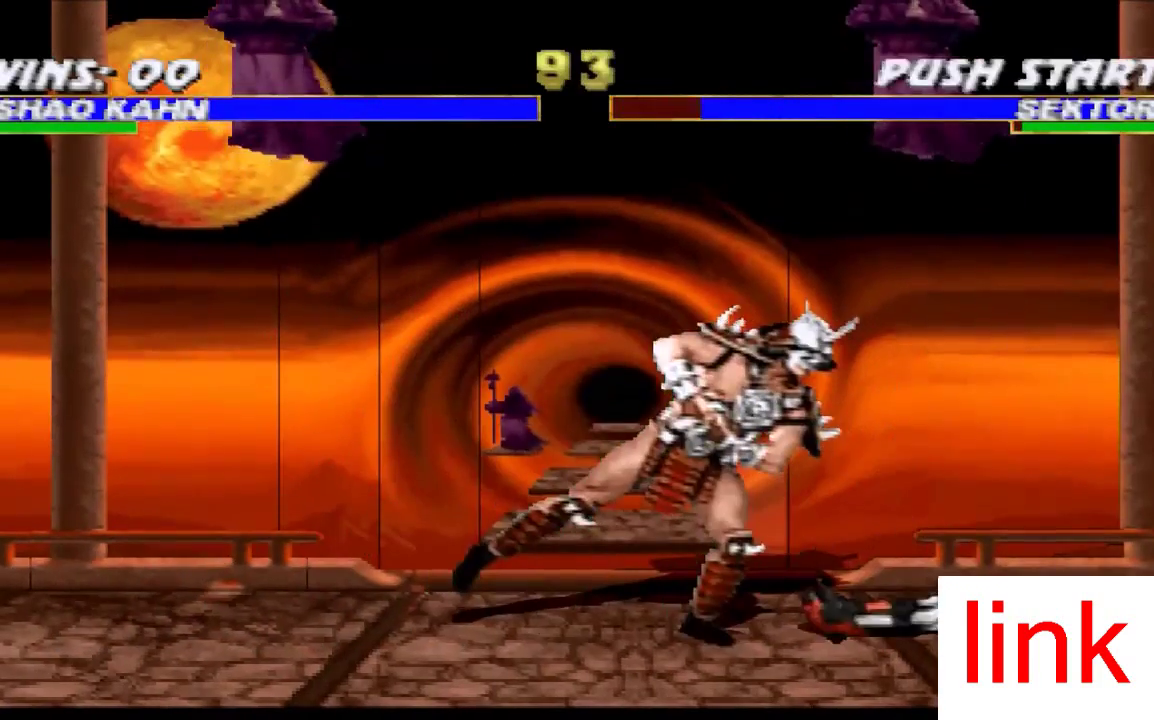
pyautogui.press('Right')
pyautogui.press('Right')
pyautogui.press('k')
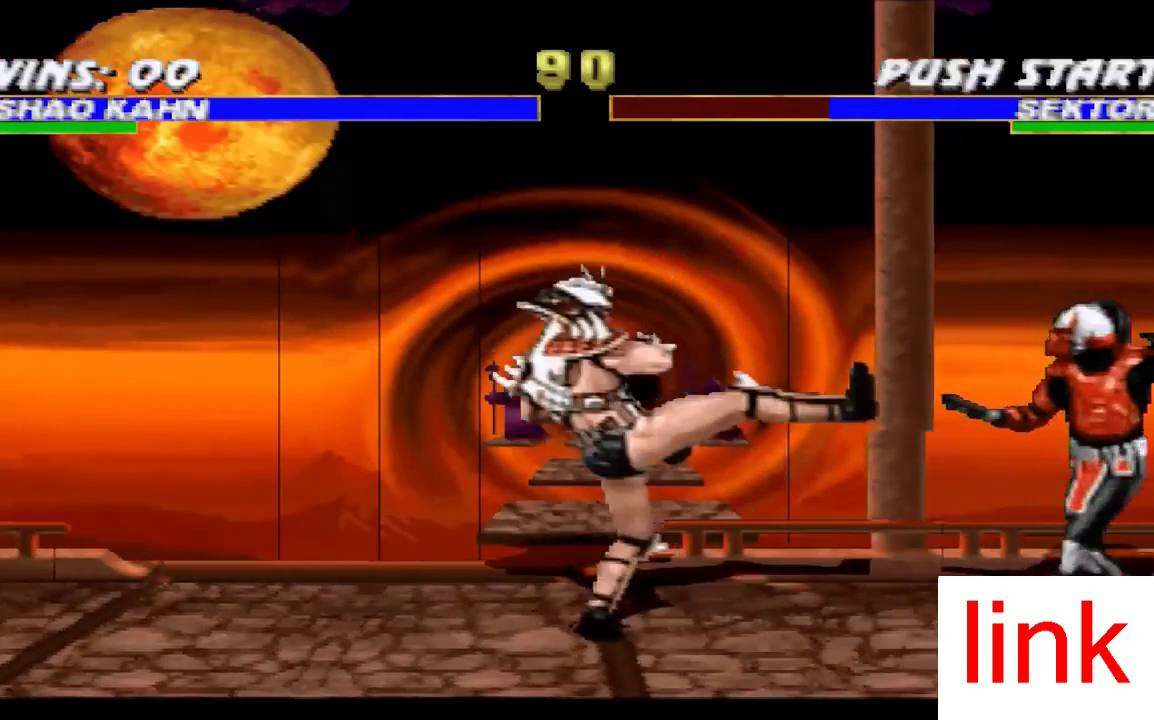
pyautogui.press('Up')
pyautogui.press('k')
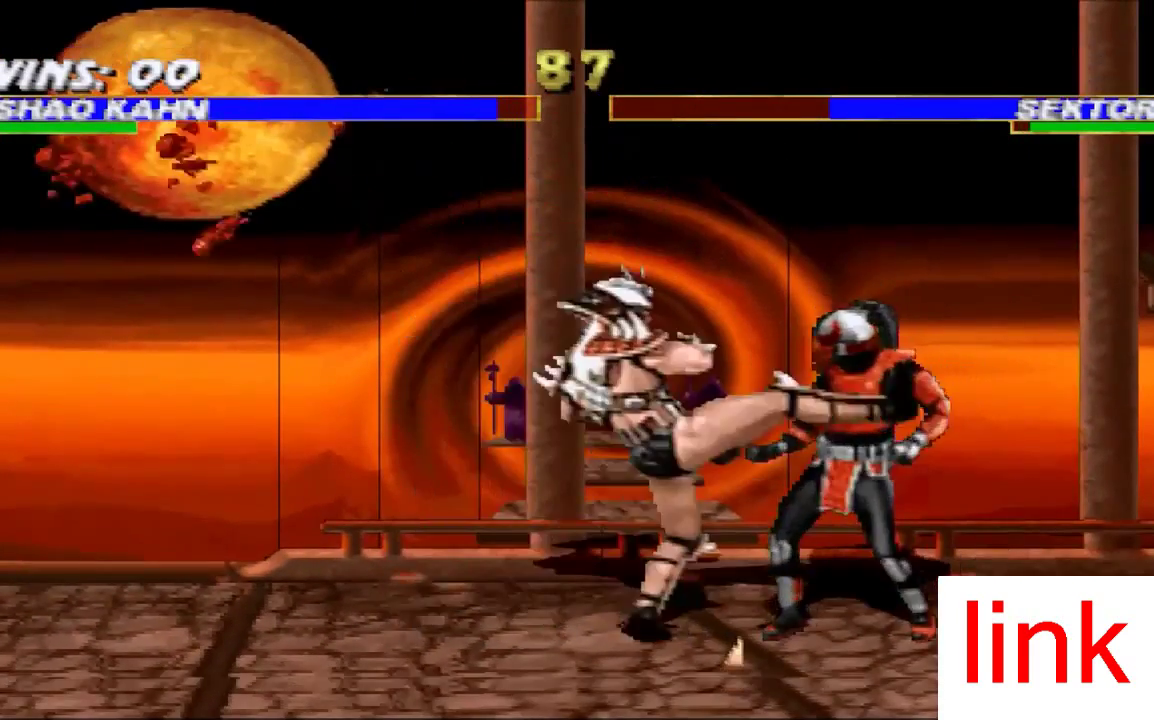
pyautogui.press('Right')
pyautogui.press('Right')
pyautogui.press('k')
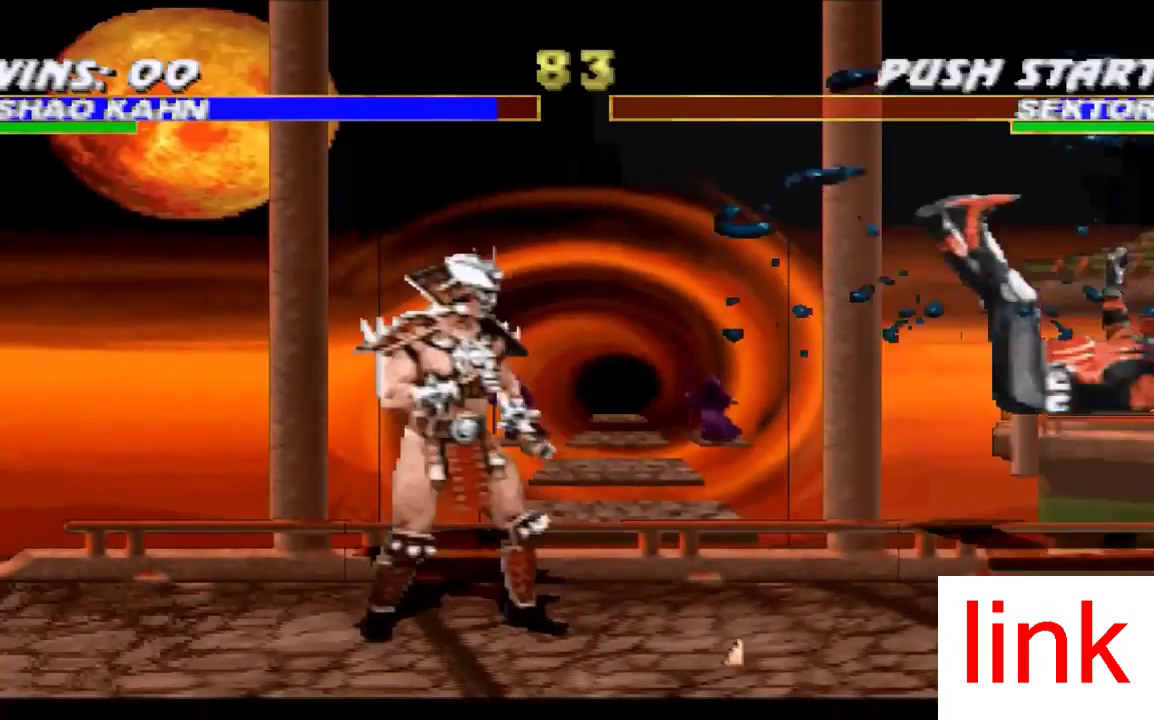
pyautogui.press('Right')
pyautogui.press('Right')
pyautogui.press('k')
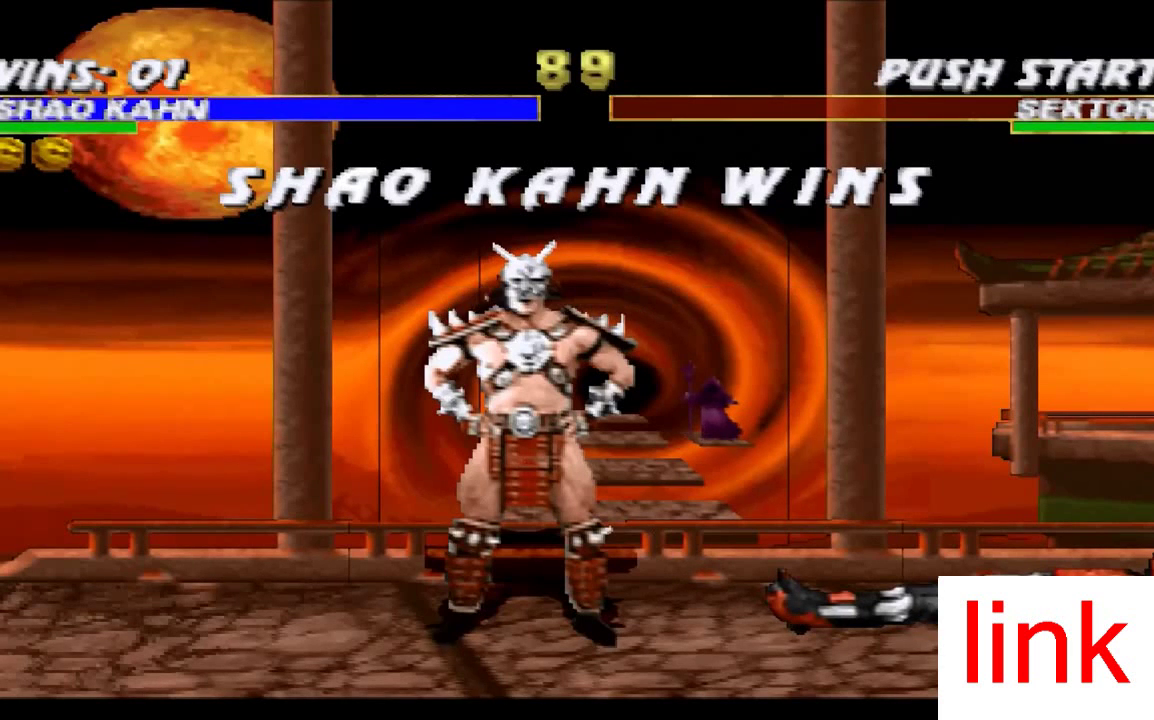
# Open the emulator's in-game menu and look through the New game, SPU Config, GPU Config, Load and Save options
pyautogui.press('Escape')
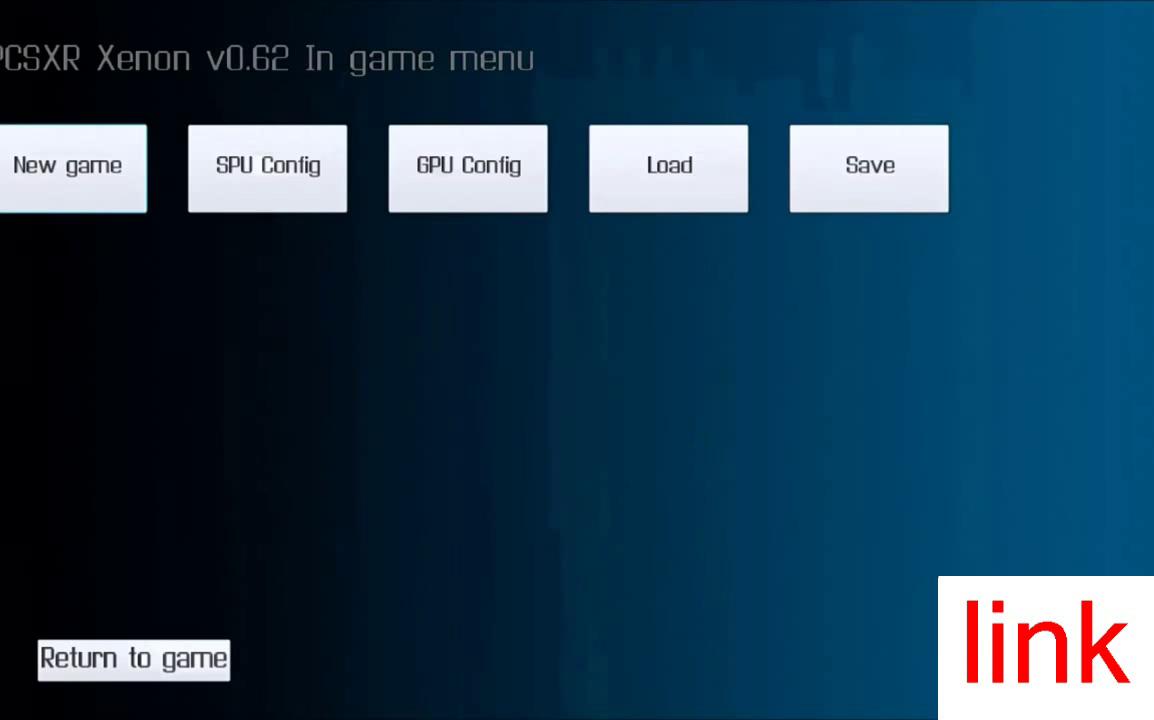
pyautogui.press('Right')
pyautogui.press('Right')
pyautogui.press('Right')
pyautogui.press('Right')
pyautogui.press('Left')
pyautogui.press('Left')
pyautogui.press('Left')
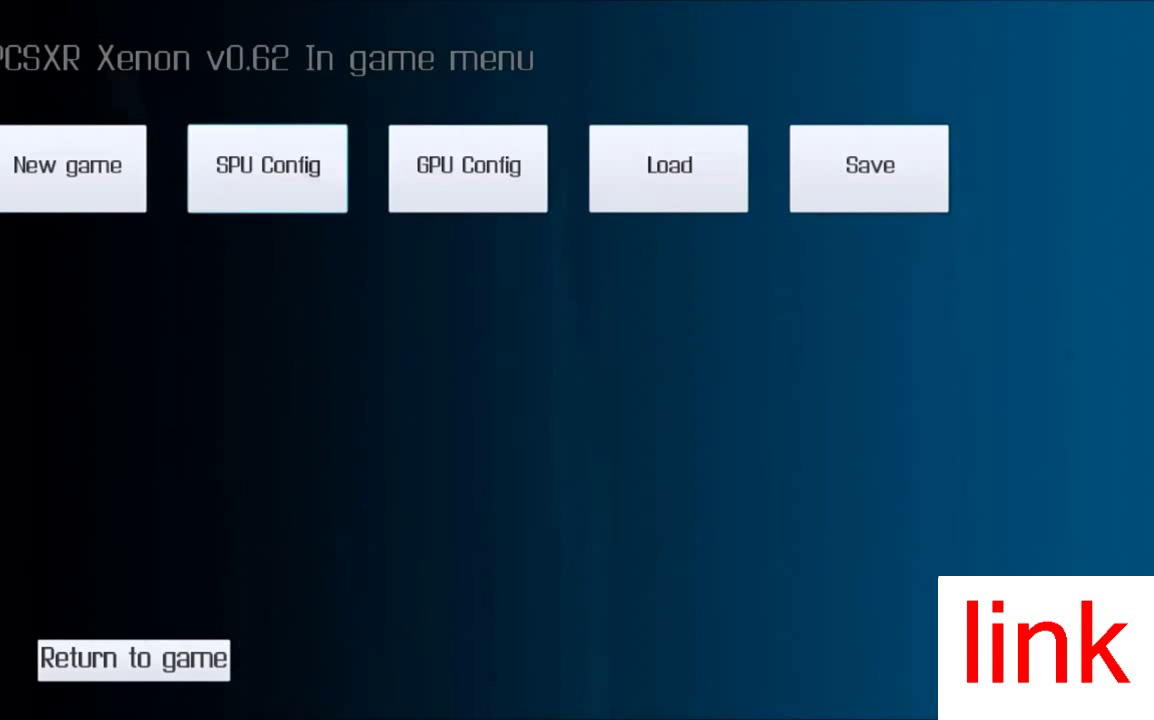
# Point out the SPU Config and GPU Config entries of the in-game menu and stop on GPU Config
pyautogui.press('Right')
pyautogui.press('Left')
pyautogui.press('Right')
pyautogui.press('Right')
pyautogui.press('Left')
pyautogui.press('Left')
pyautogui.press('Left')
pyautogui.press('Right')
pyautogui.press('Right')
pyautogui.press('Left')
pyautogui.press('Right')
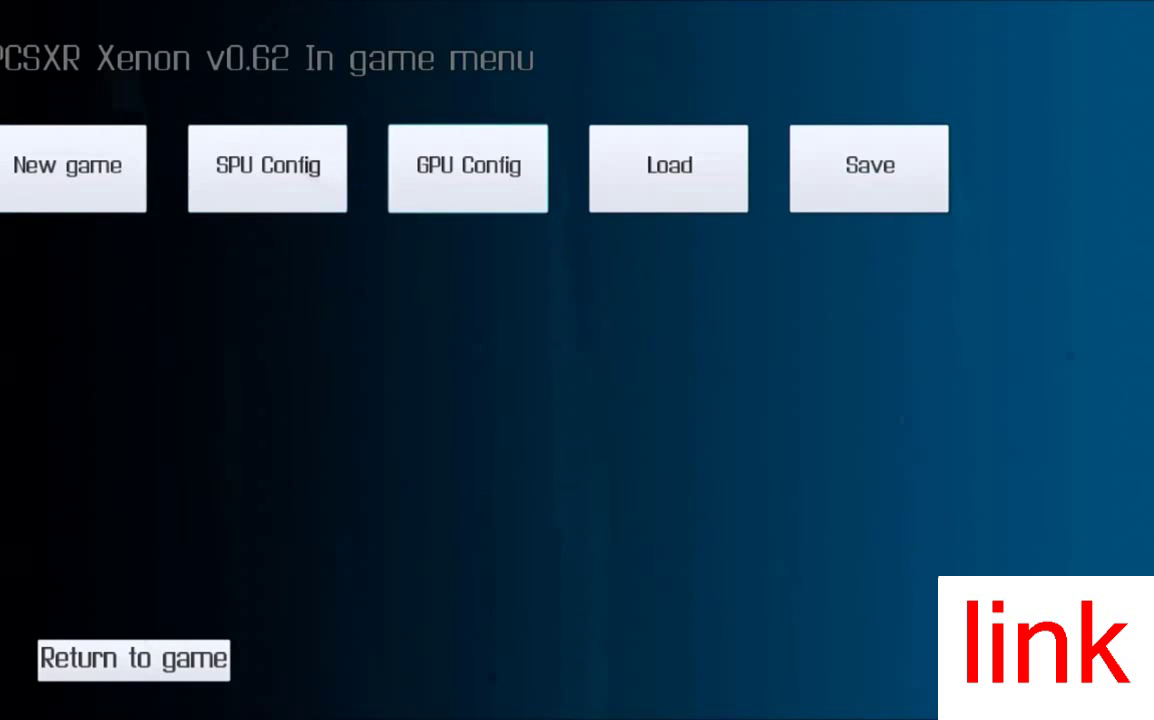